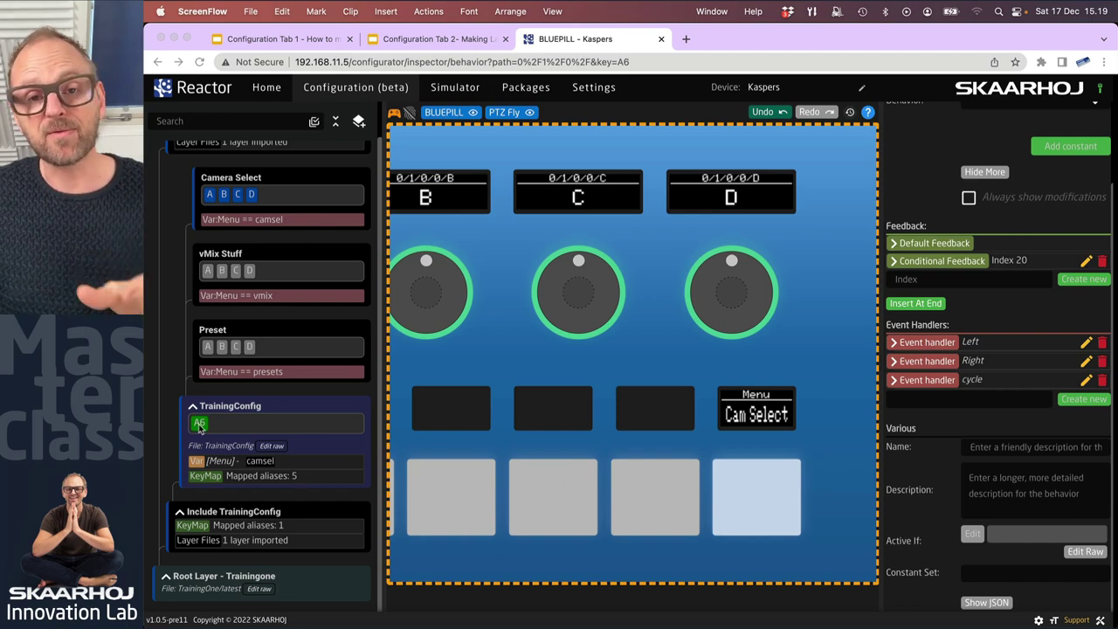
- Expand A6's Default Feedback and Conditional Feedback sections
left_click(895, 247)
left_click(894, 245)
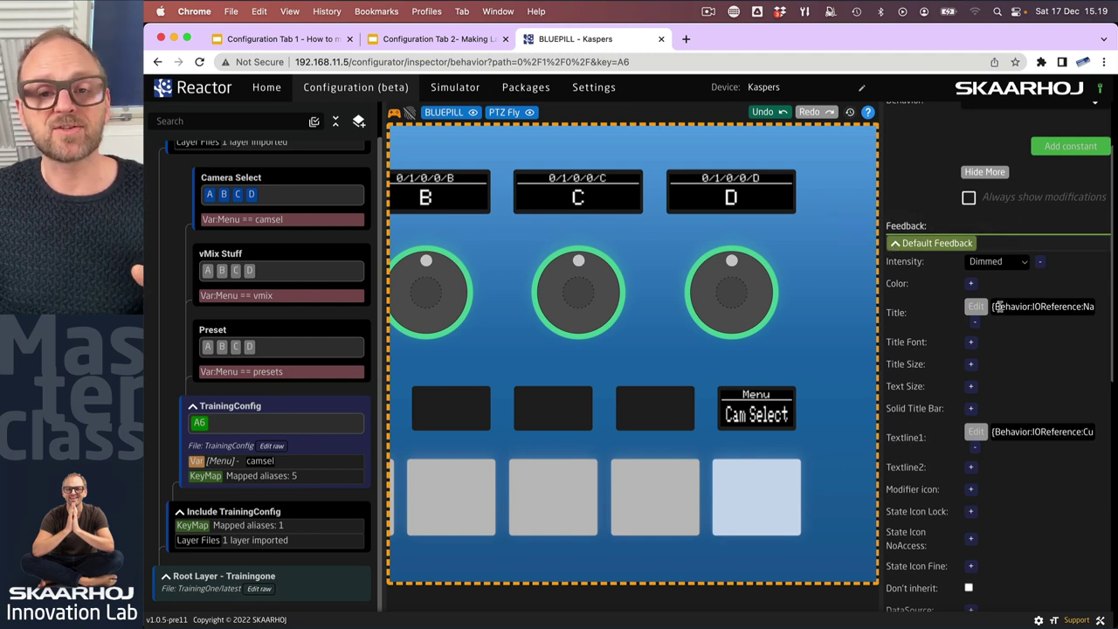
scroll(1002, 306, "up", 3)
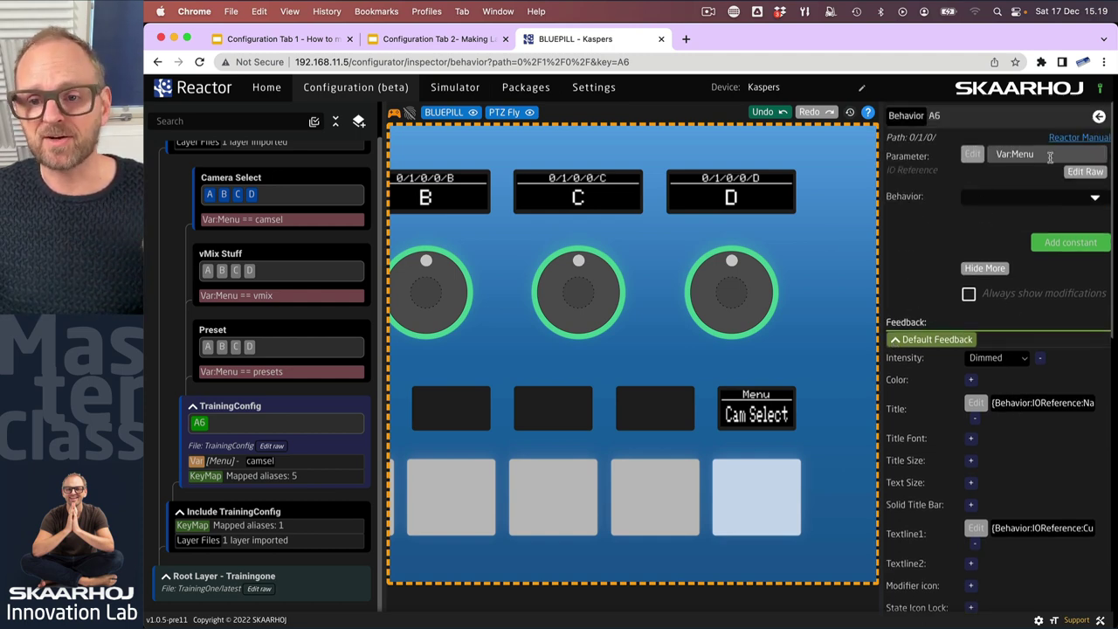
scroll(1031, 464, "down", 10)
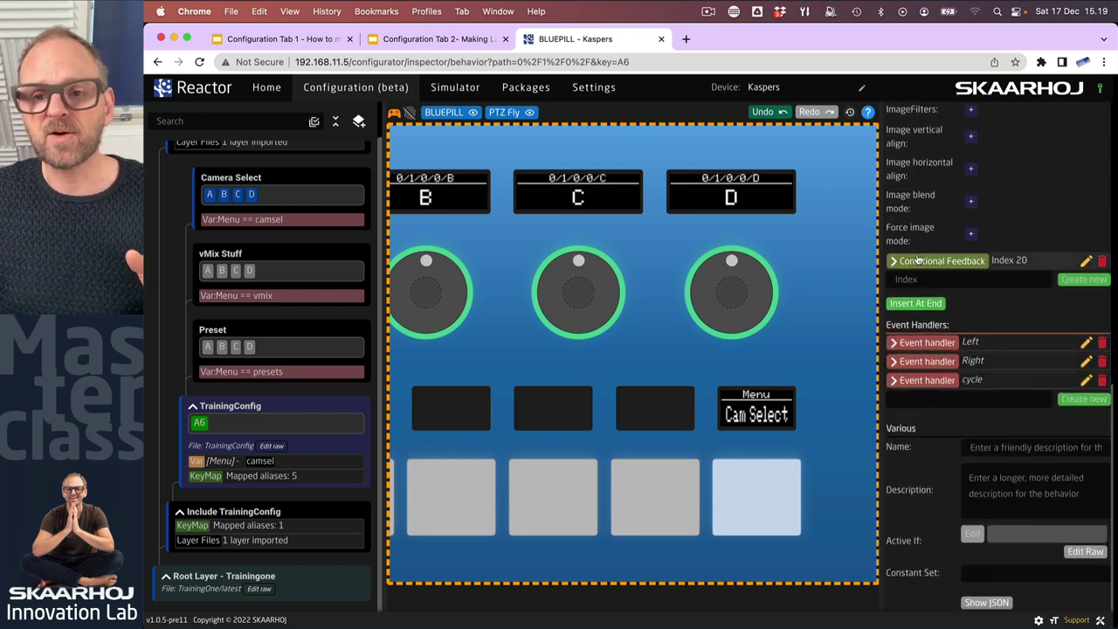
left_click(894, 263)
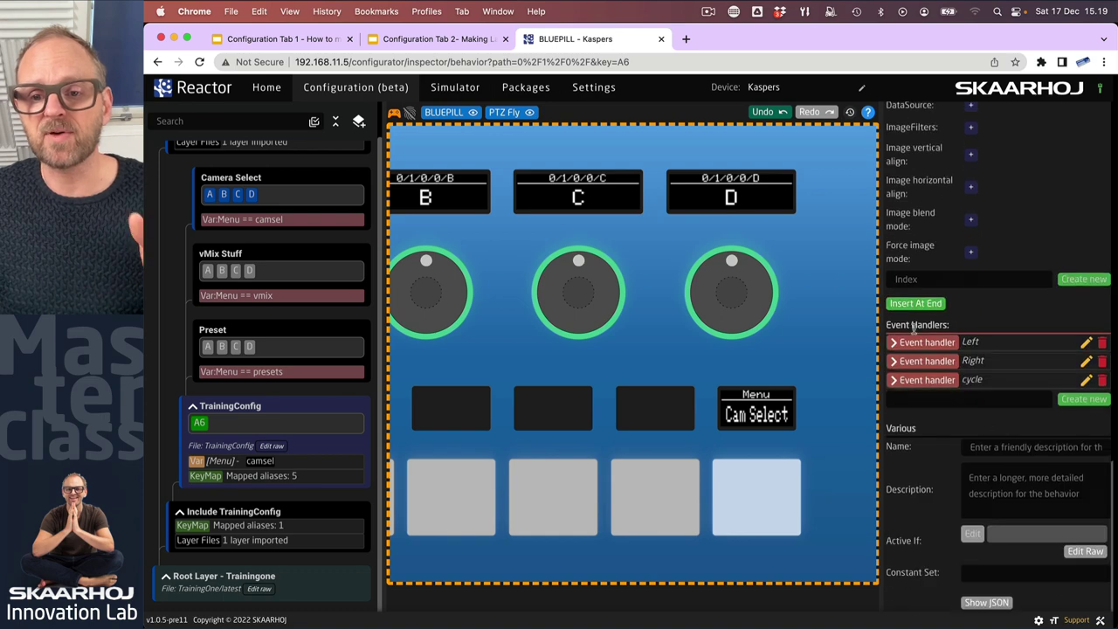
- Expand A6's Left, Right and cycle event handlers, then scroll back to the top
left_click(893, 344)
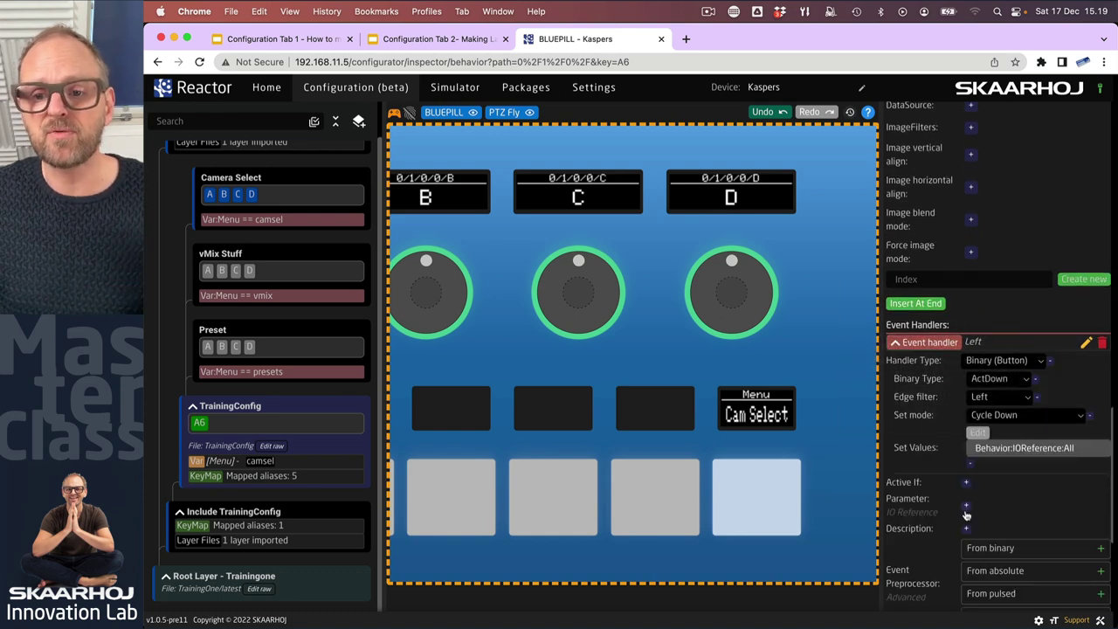
scroll(940, 534, "down", 3)
left_click(942, 531)
scroll(946, 528, "down", 4)
scroll(944, 524, "down", 5)
left_click(911, 453)
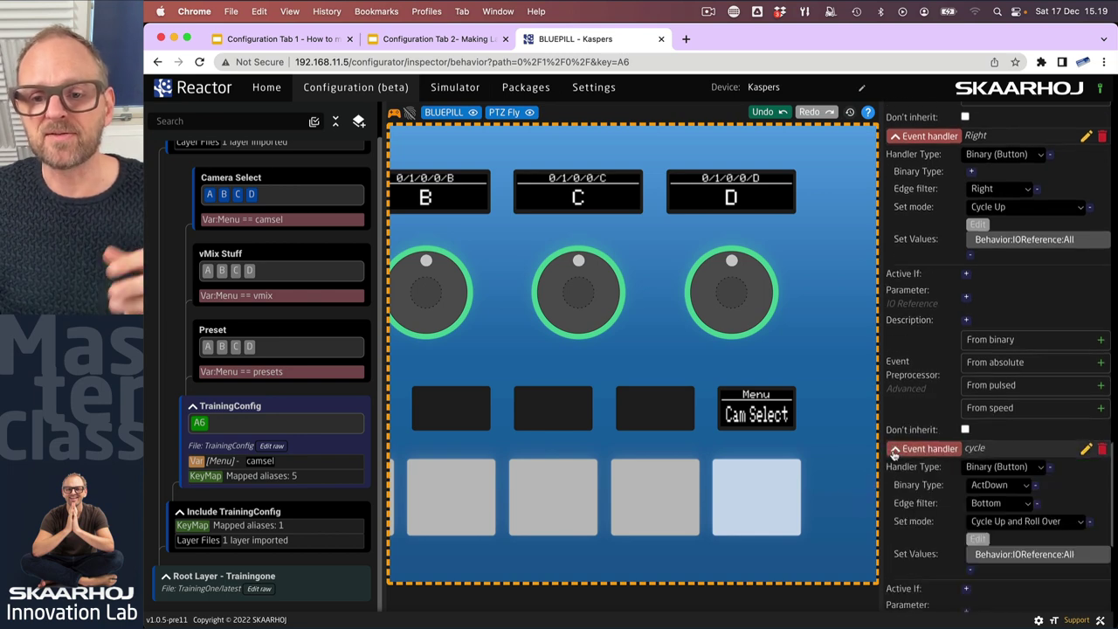
scroll(911, 455, "down", 2)
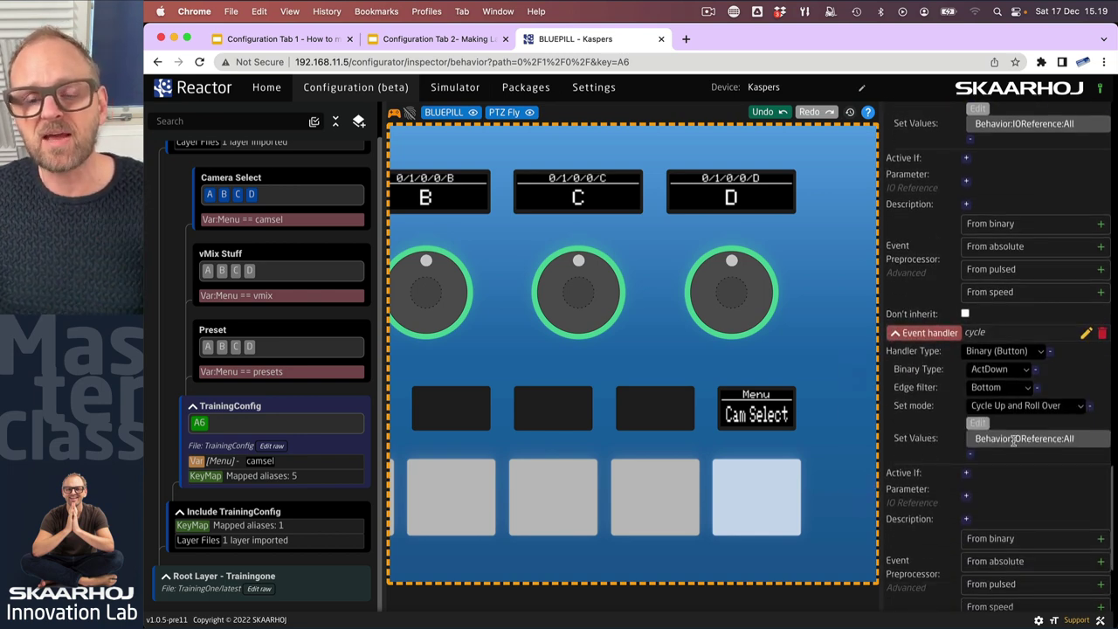
scroll(1013, 420, "up", 10)
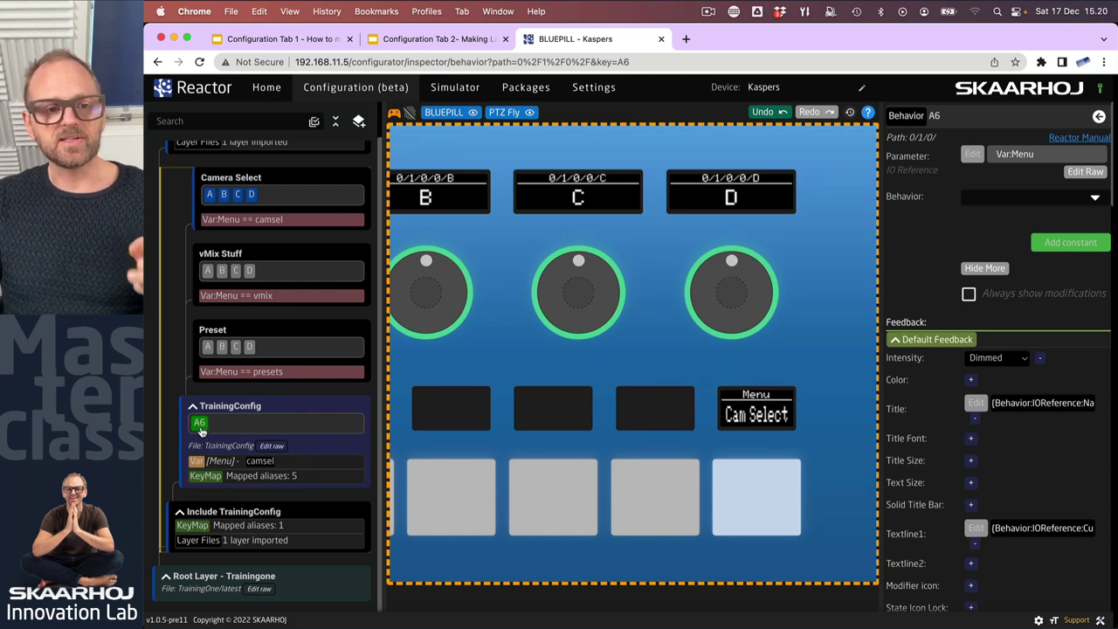
- On the TrainingConfig layer, create master behavior 'Navigation' copied from A6
left_click(211, 449)
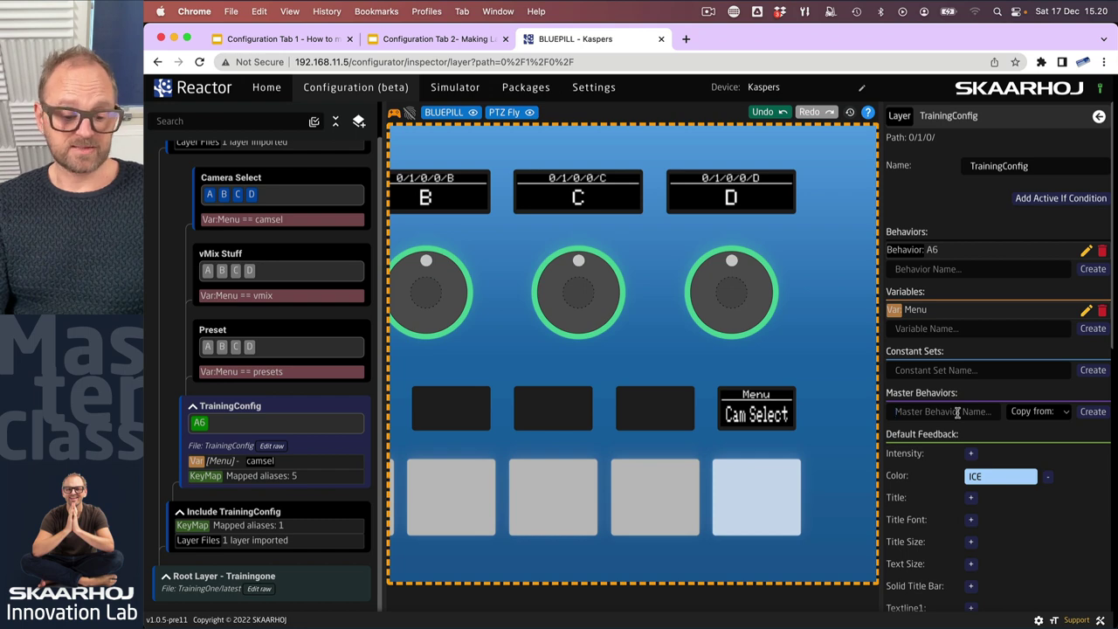
type("Navigation")
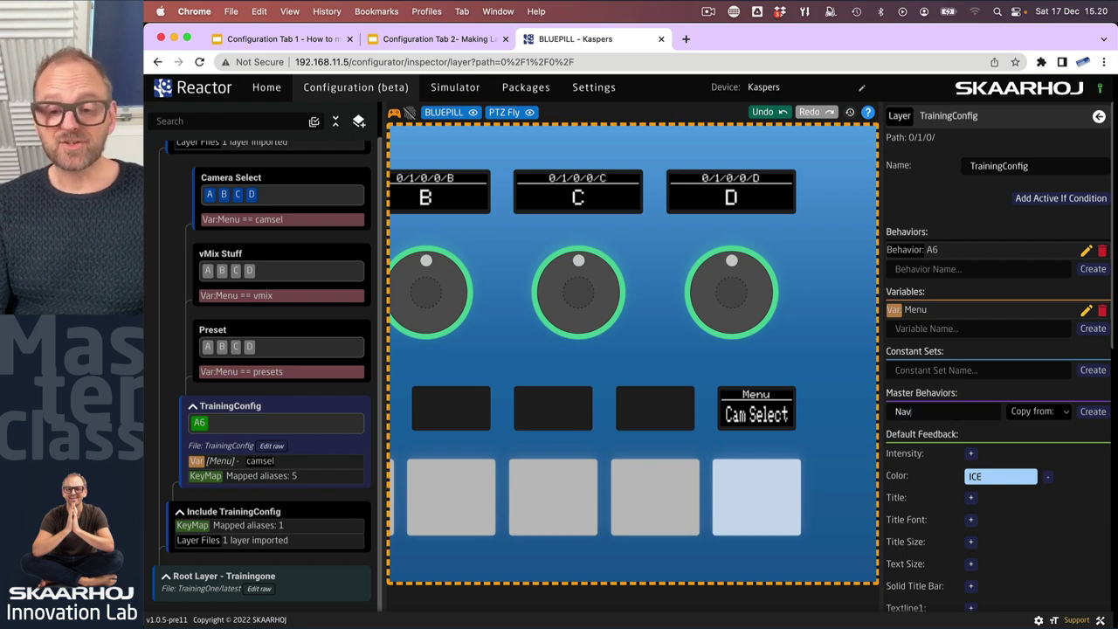
left_click(1058, 414)
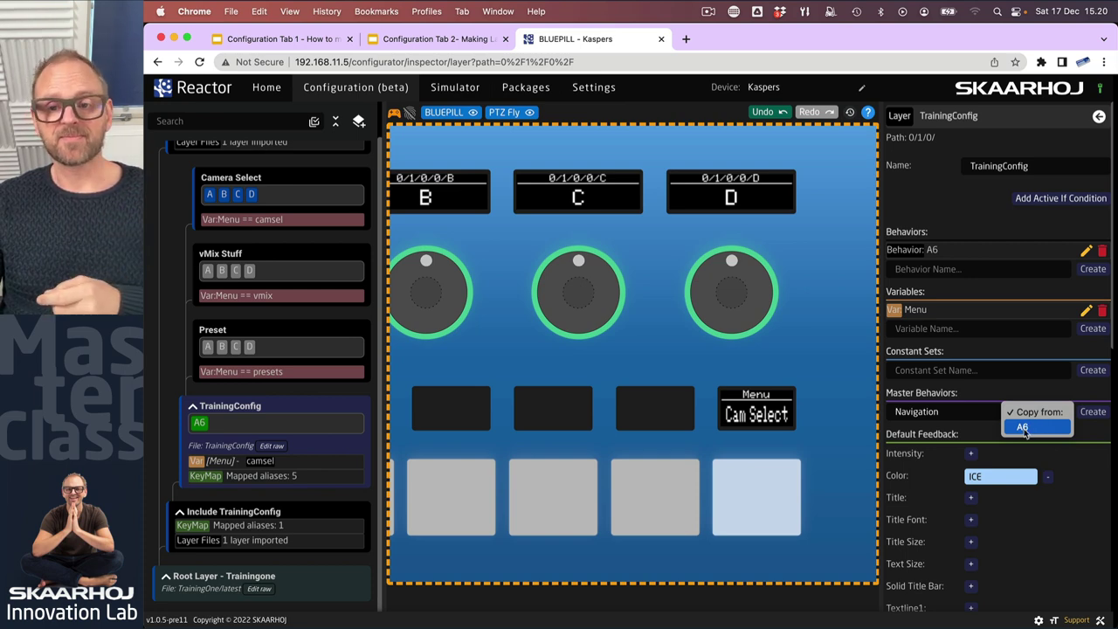
left_click(1024, 428)
left_click(1093, 412)
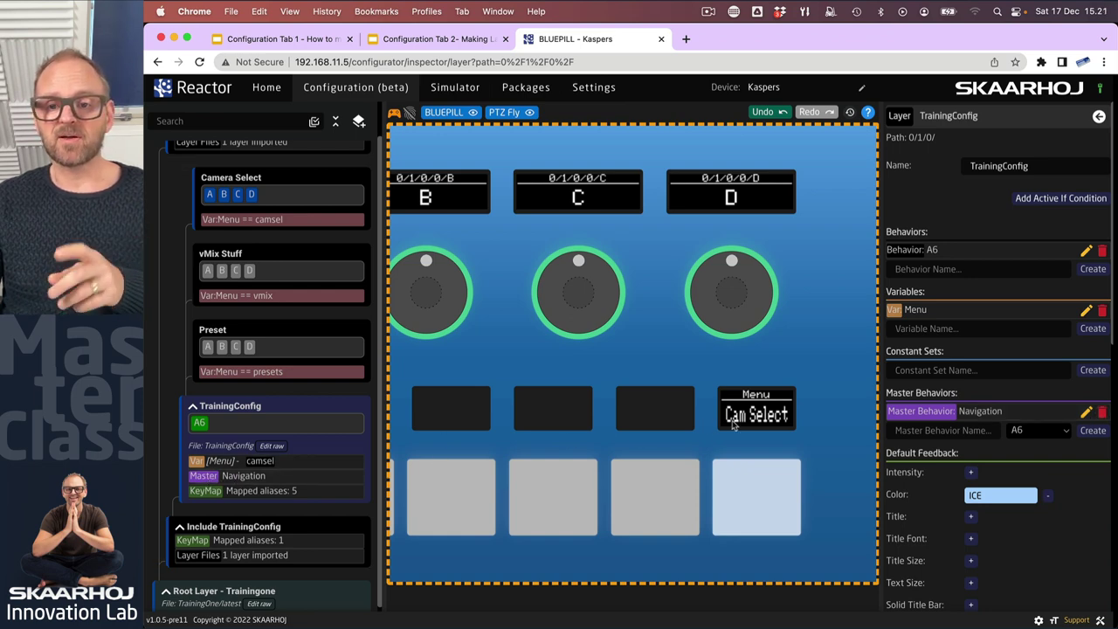
- Inspect Master Navigation's default and conditional feedback, then switch out of test mode
left_click(985, 413)
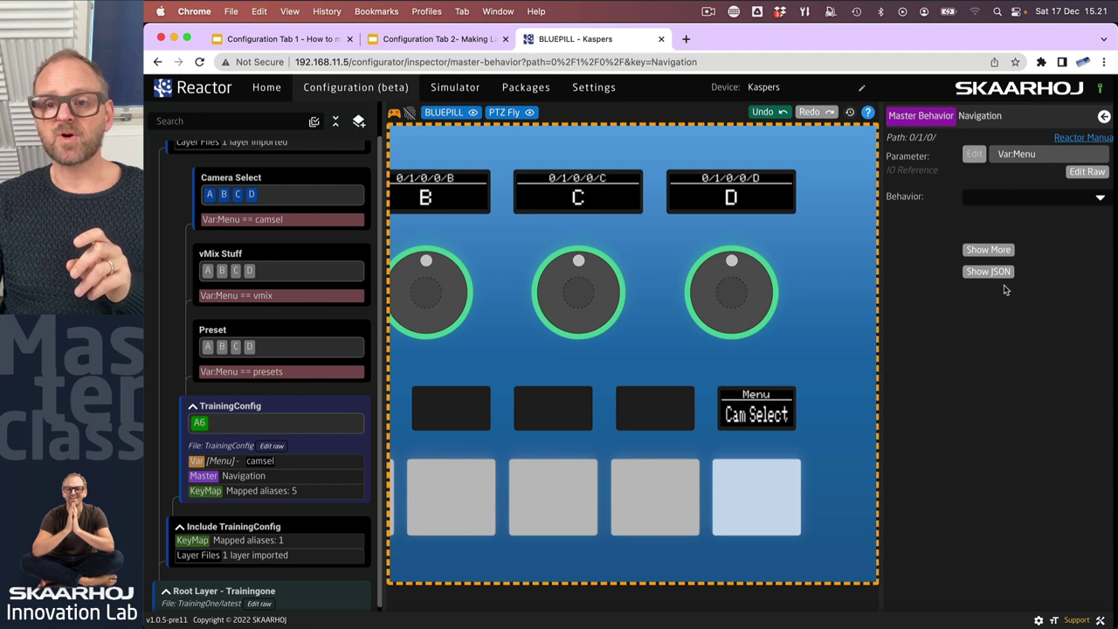
left_click(995, 251)
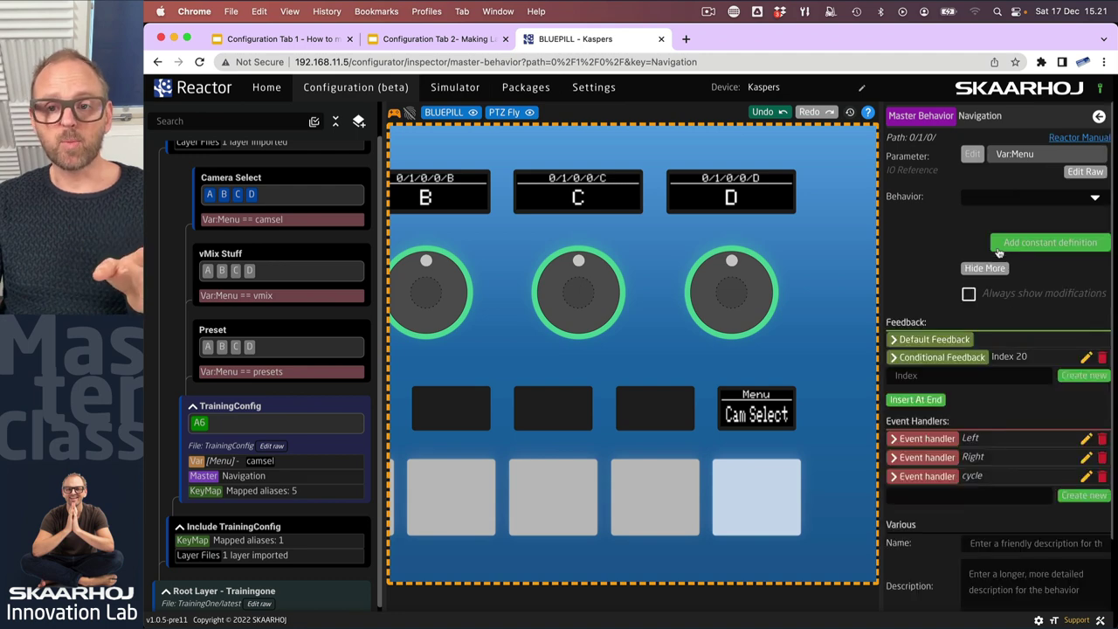
left_click(894, 341)
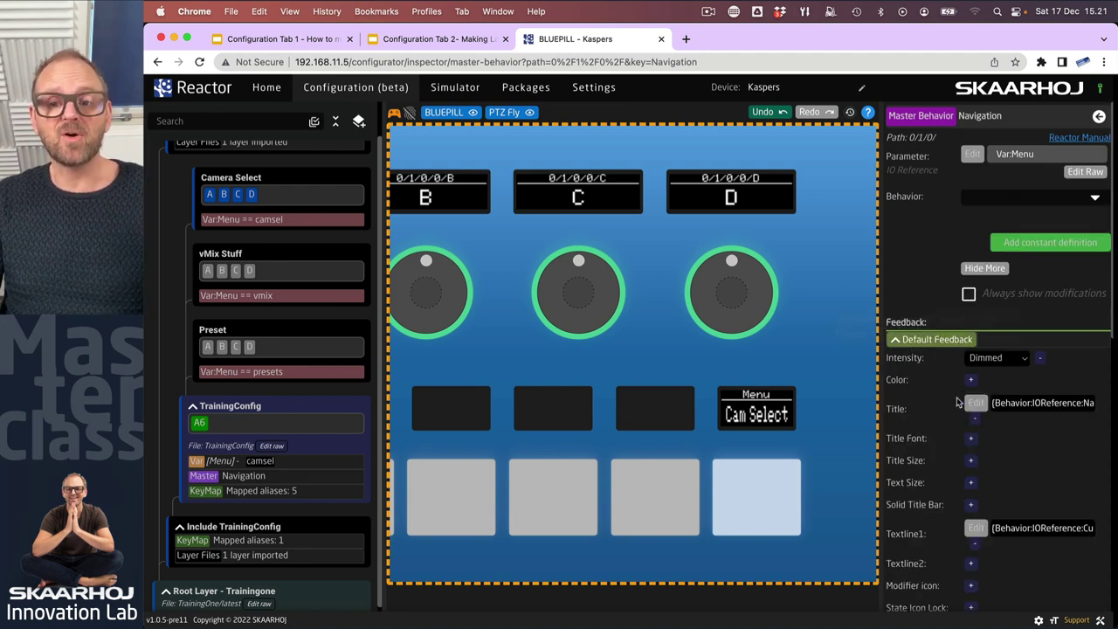
scroll(895, 345, "down", 10)
left_click(894, 266)
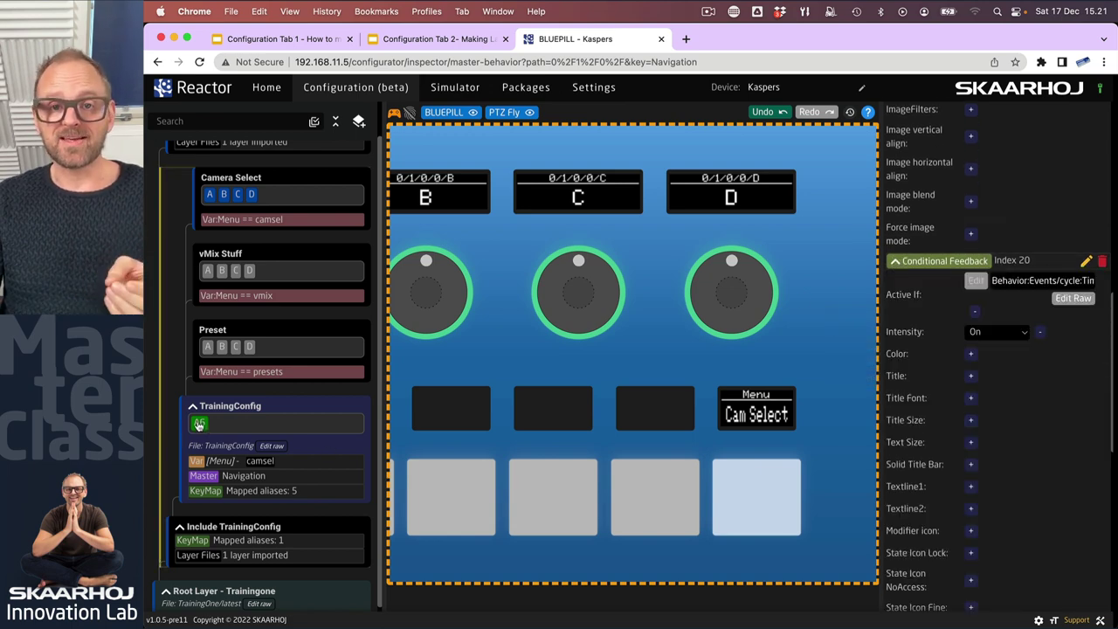
left_click(893, 262)
scroll(893, 306, "up", 10)
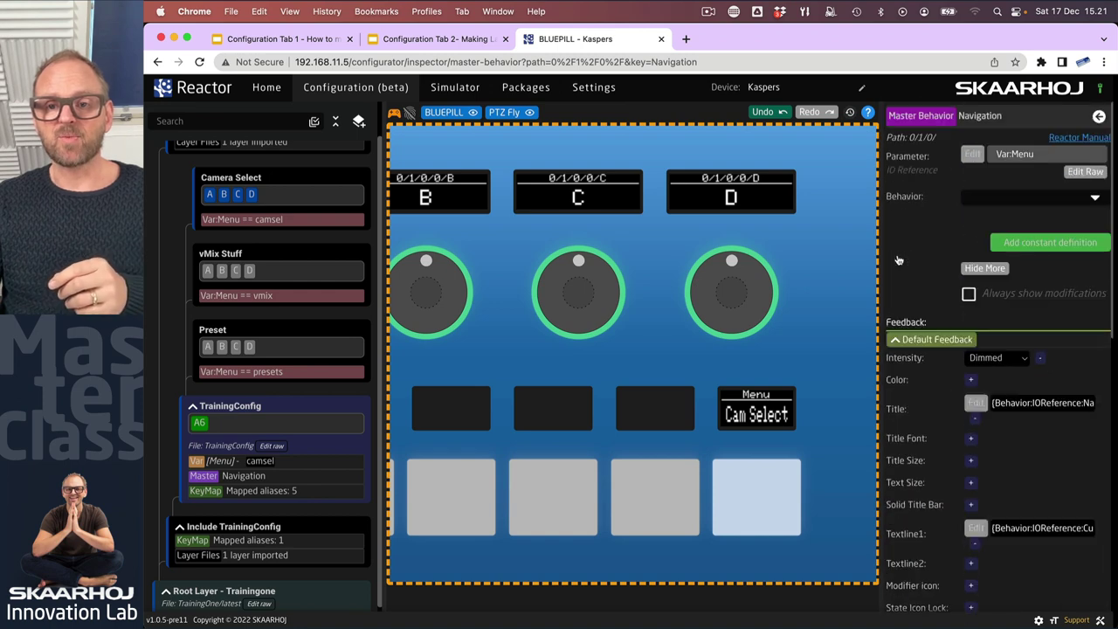
left_click(893, 339)
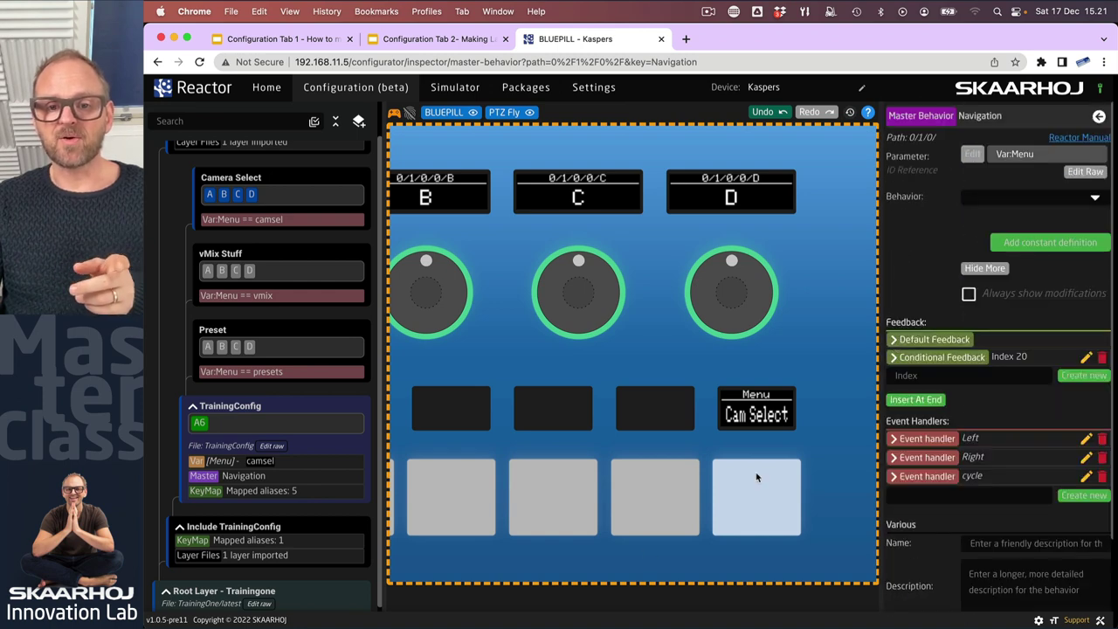
left_click(394, 113)
- Create an A5 behavior on the key beside A6, based on Navigation
left_click(659, 517)
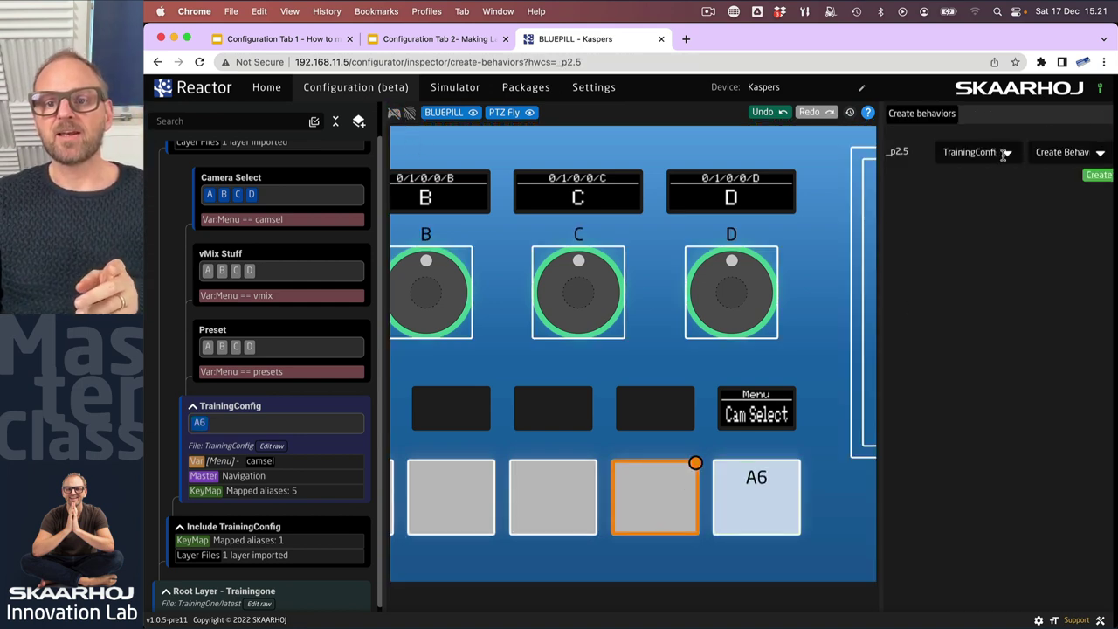
left_click(1099, 177)
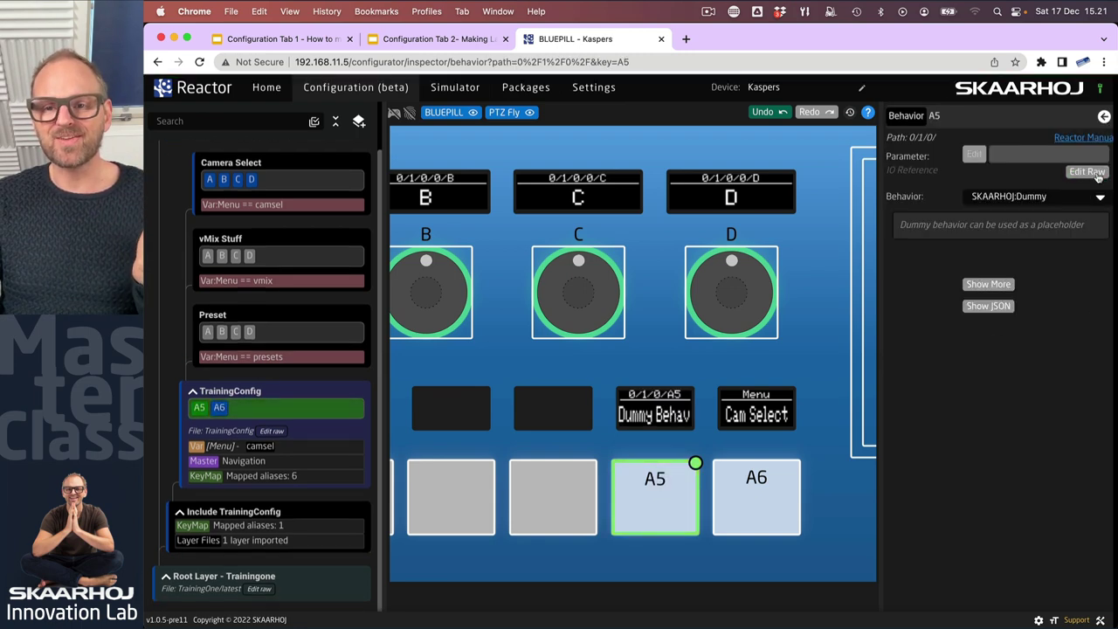
left_click(1018, 196)
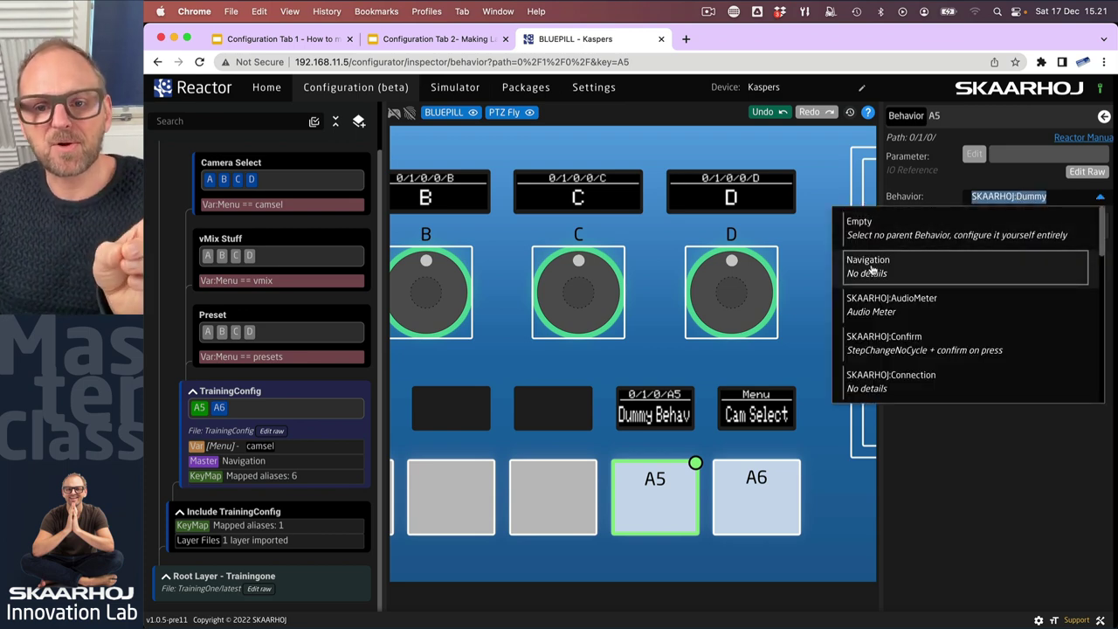
left_click(871, 265)
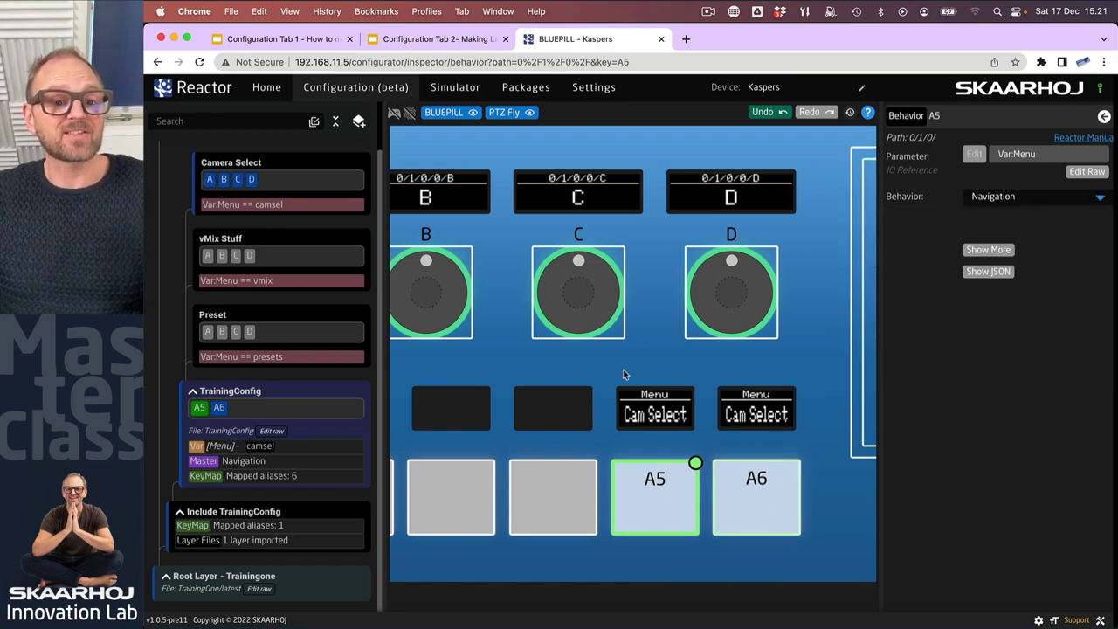
- In test mode, press A5 and A6 to cycle the Menu, ending on Presets
left_click(394, 113)
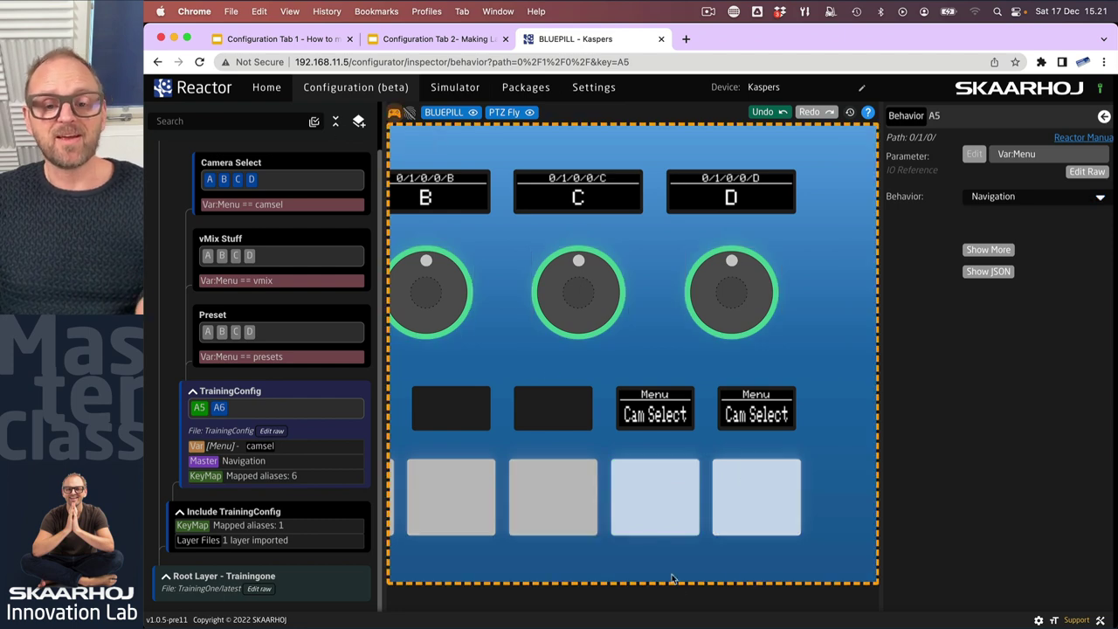
left_click(653, 514)
left_click(655, 516)
left_click(655, 516)
left_click(655, 516)
left_click(657, 517)
left_click(656, 517)
left_click(751, 516)
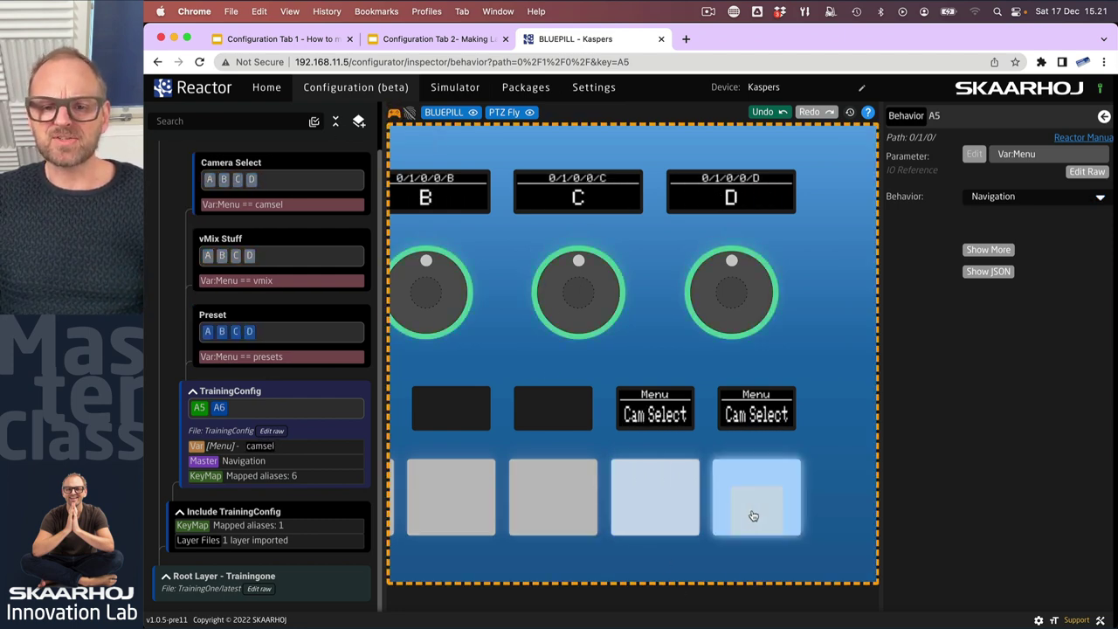
left_click(754, 516)
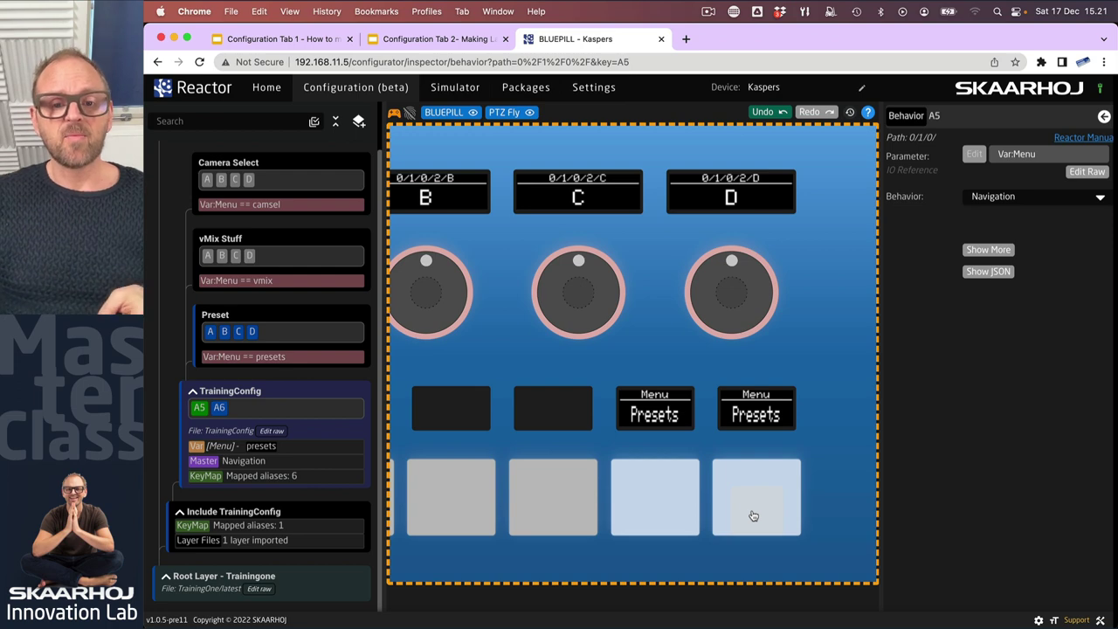
- Review A5's inherited feedback with Menu on vMix, then return to A5's behavior page
left_click(661, 523)
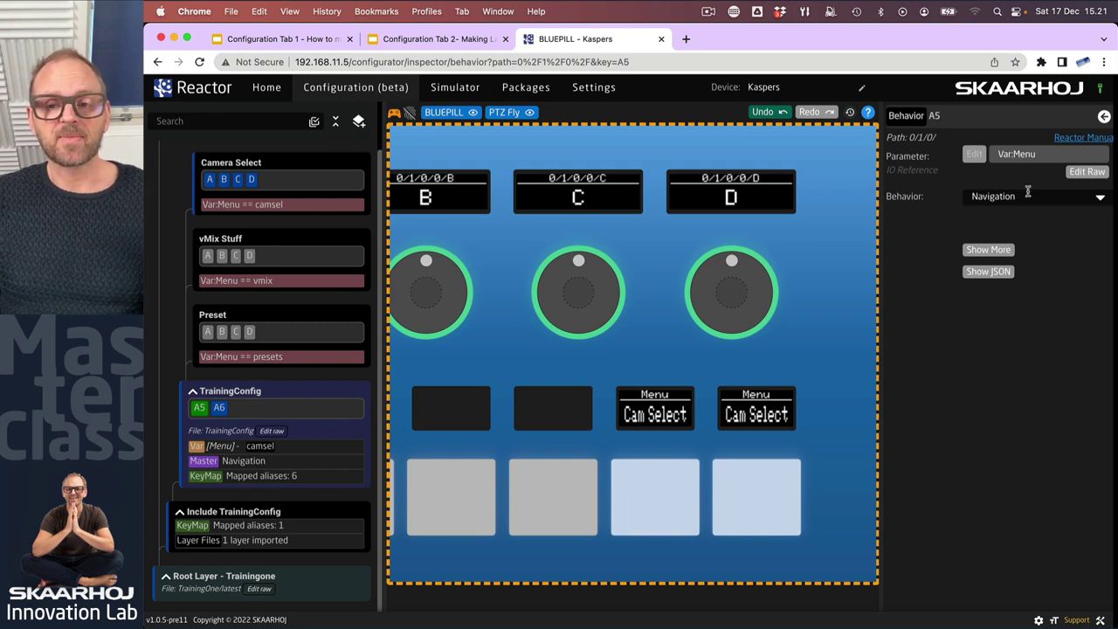
left_click(989, 249)
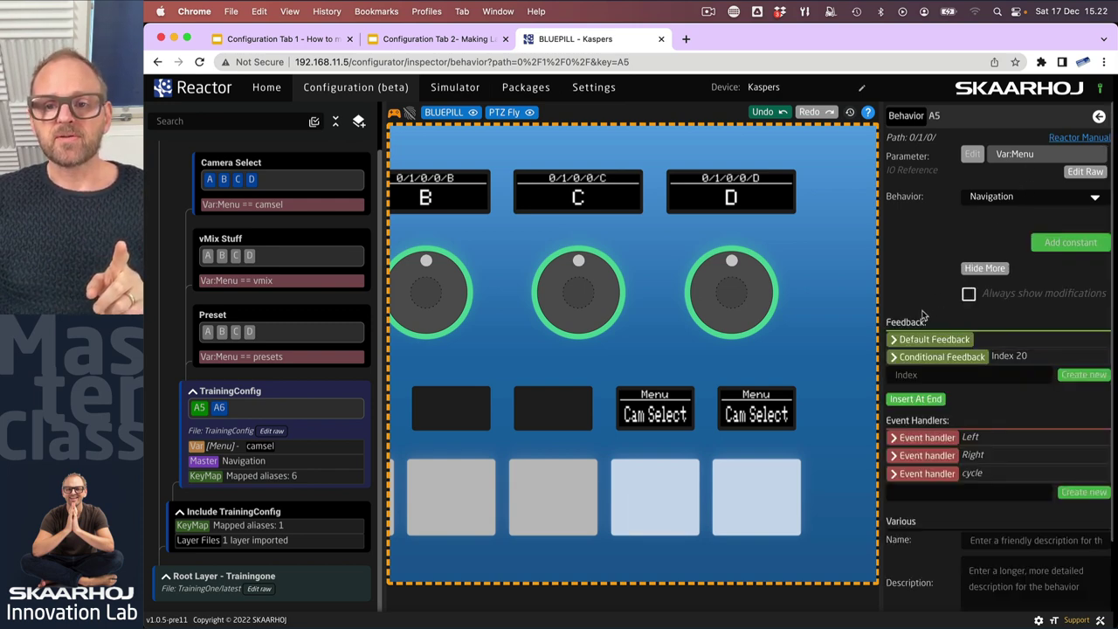
left_click(662, 518)
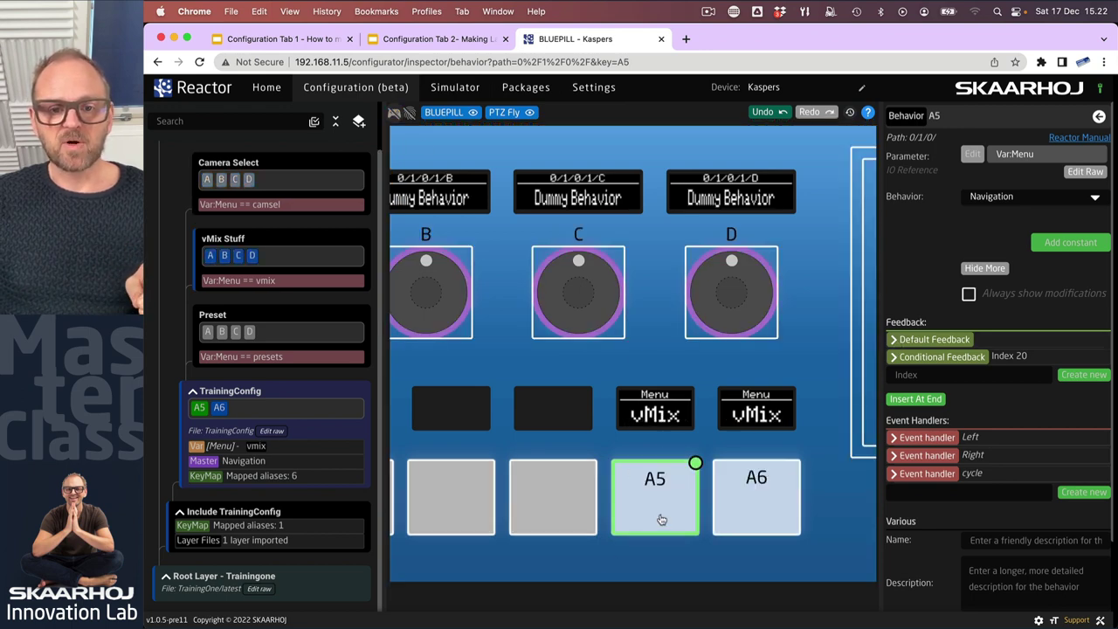
left_click(892, 340)
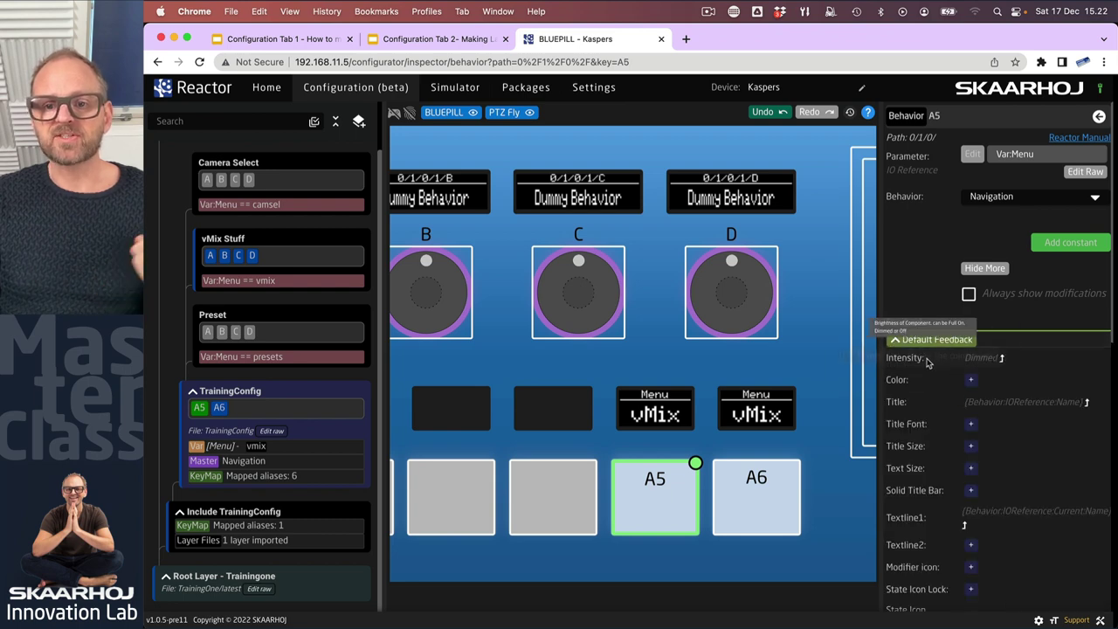
scroll(927, 363, "down", 5)
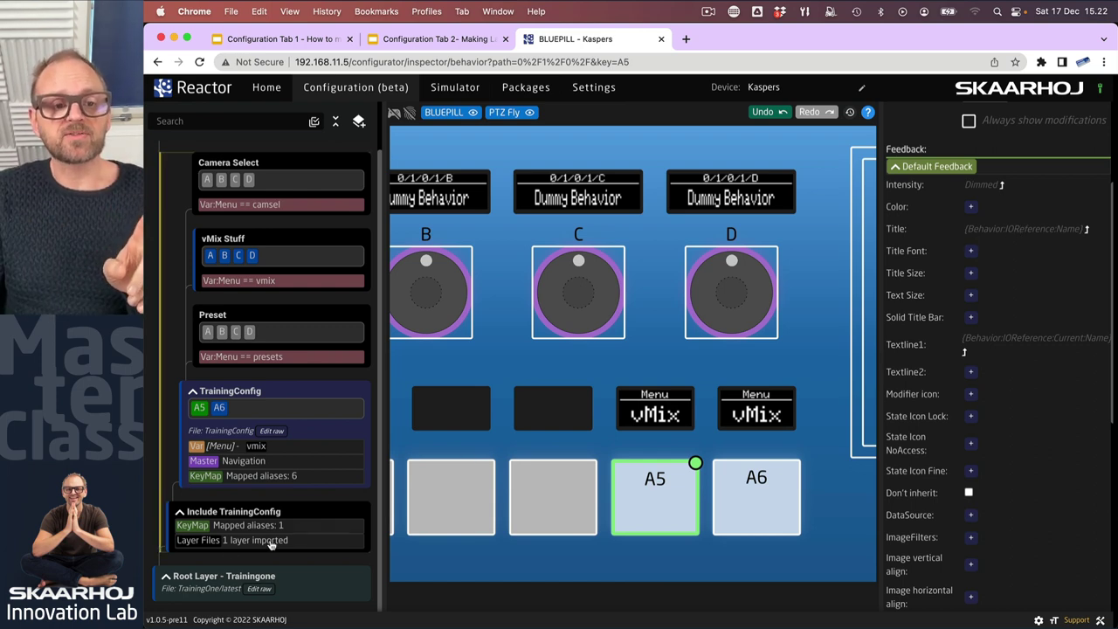
left_click(228, 463)
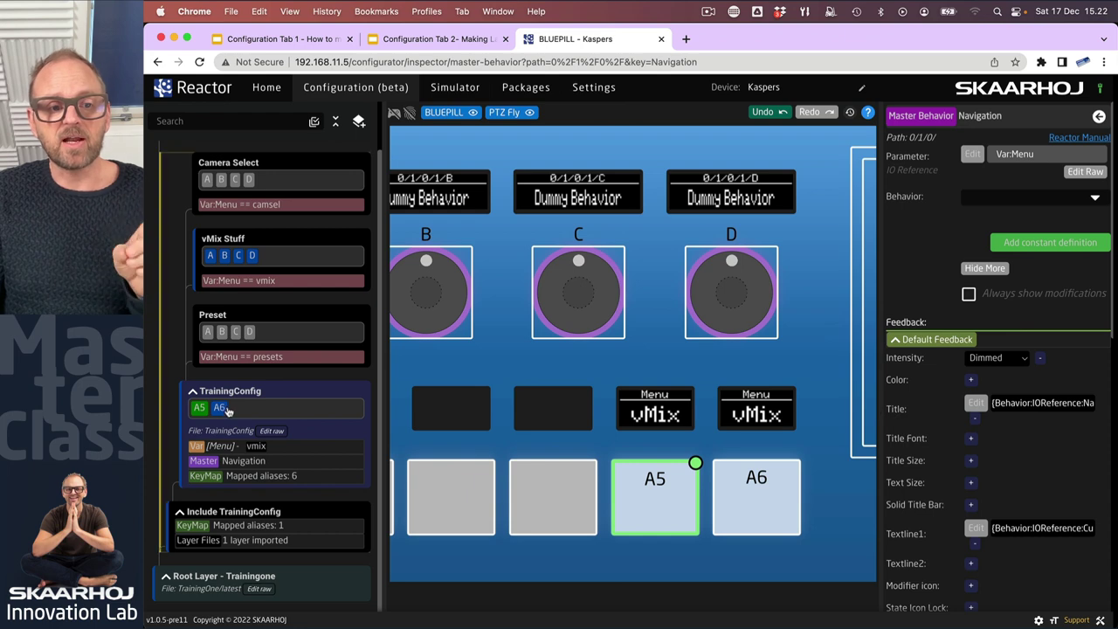
left_click(200, 409)
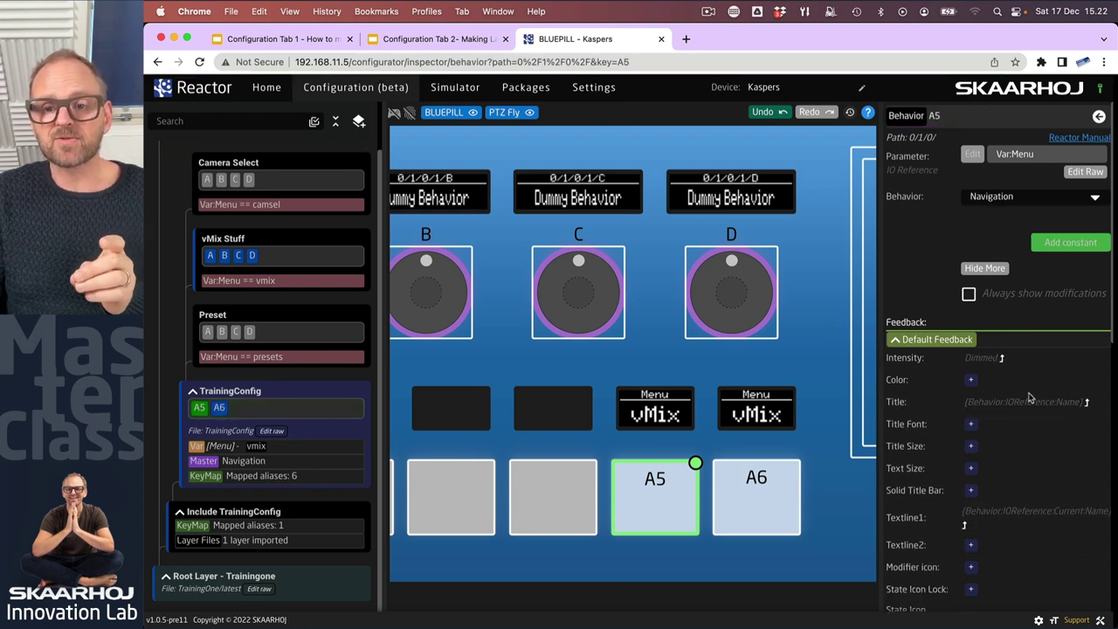
- Add a PURPLE colour override to A5's feedback, then remove it again
left_click(971, 380)
left_click(991, 382)
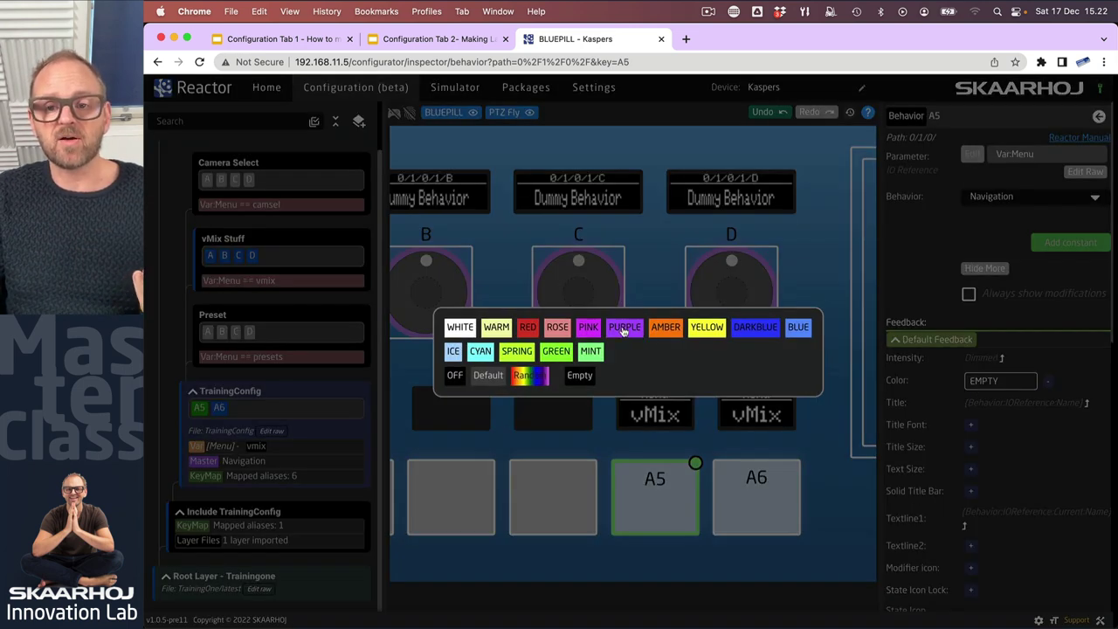
left_click(624, 329)
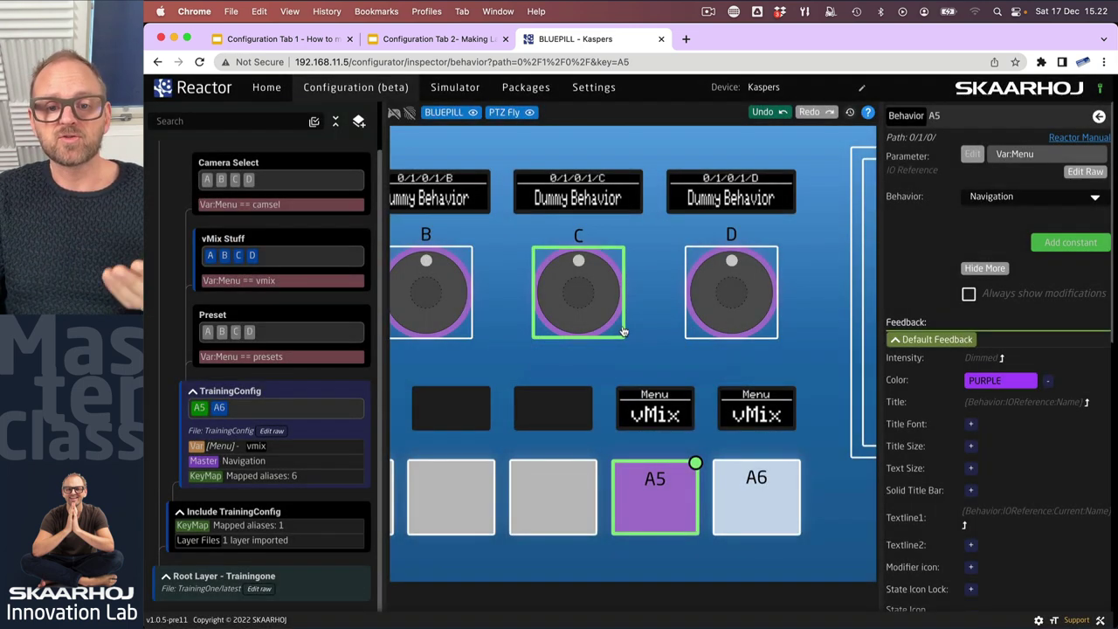
left_click(1049, 383)
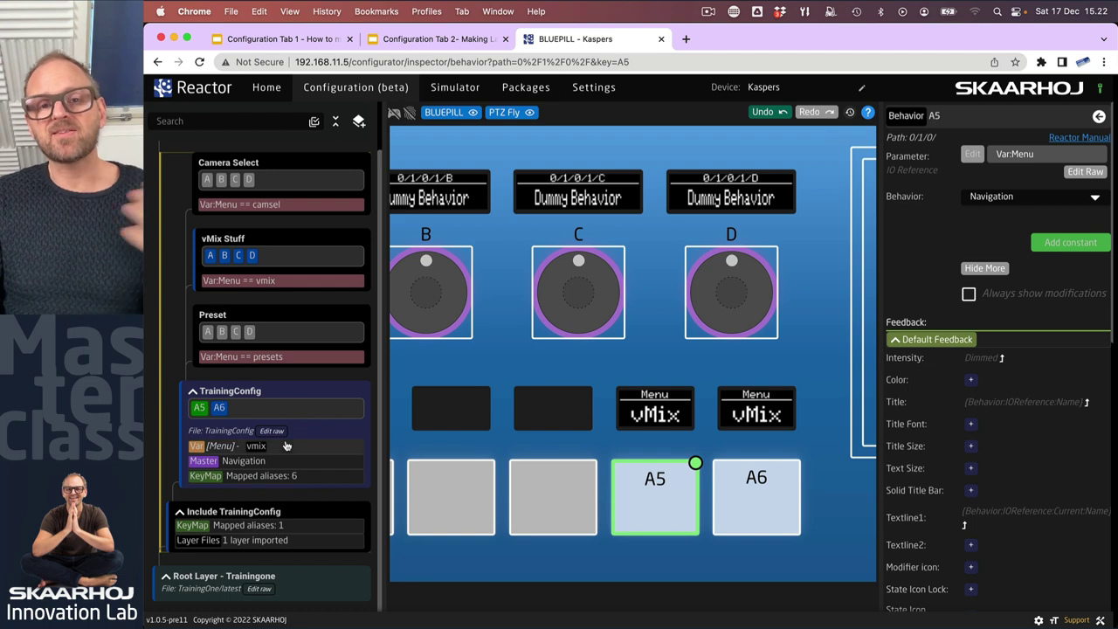
- Open Navigation's Var:Menu parameter editor and close it without changes
left_click(233, 466)
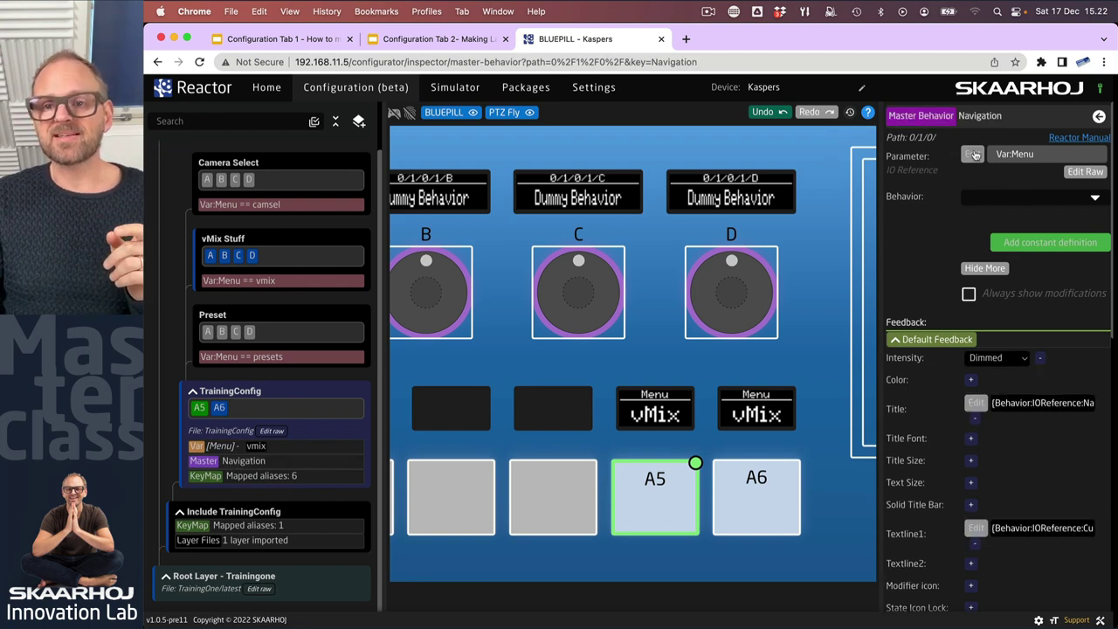
left_click(969, 158)
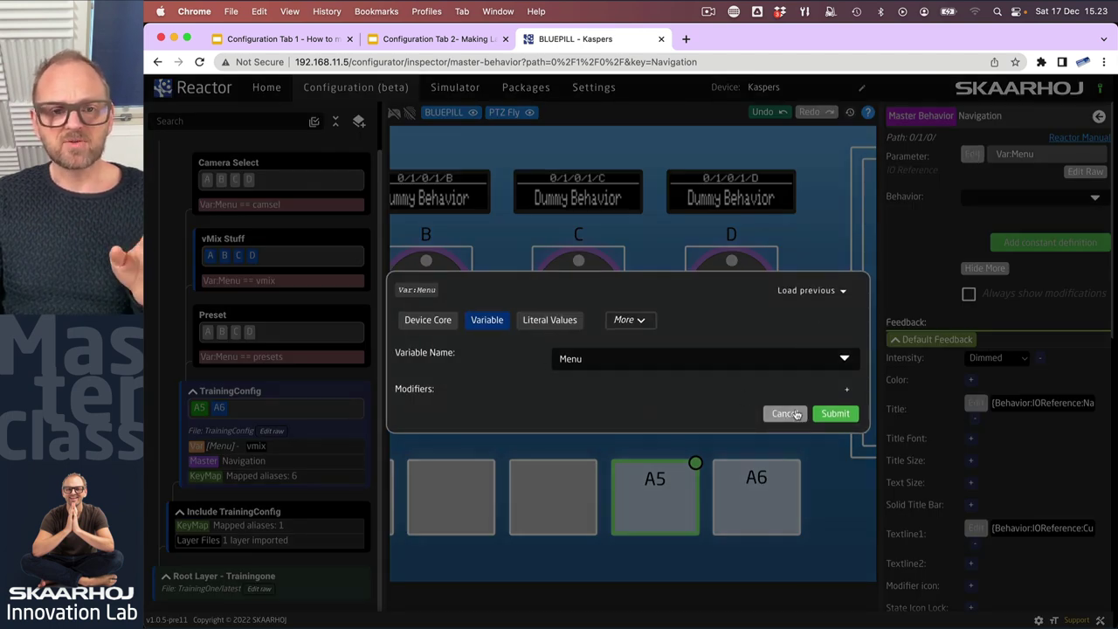
left_click(633, 320)
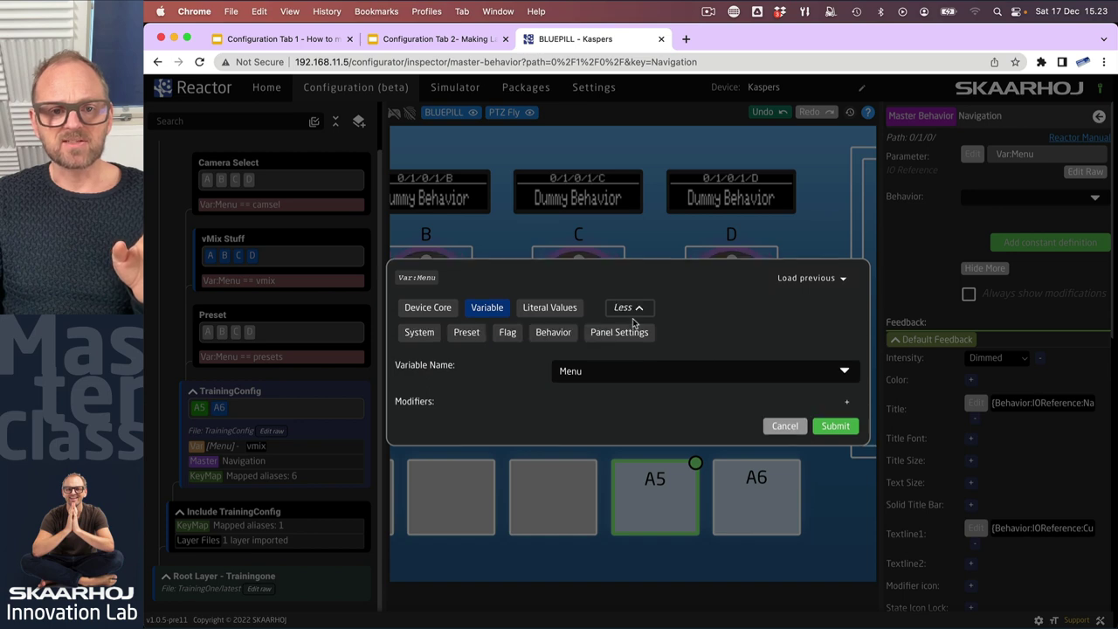
left_click(783, 425)
- Delete Var:Menu from Navigation's raw parameter, save, and open A5's behavior
left_click(1096, 173)
double_click(1002, 152)
key("BackSpace")
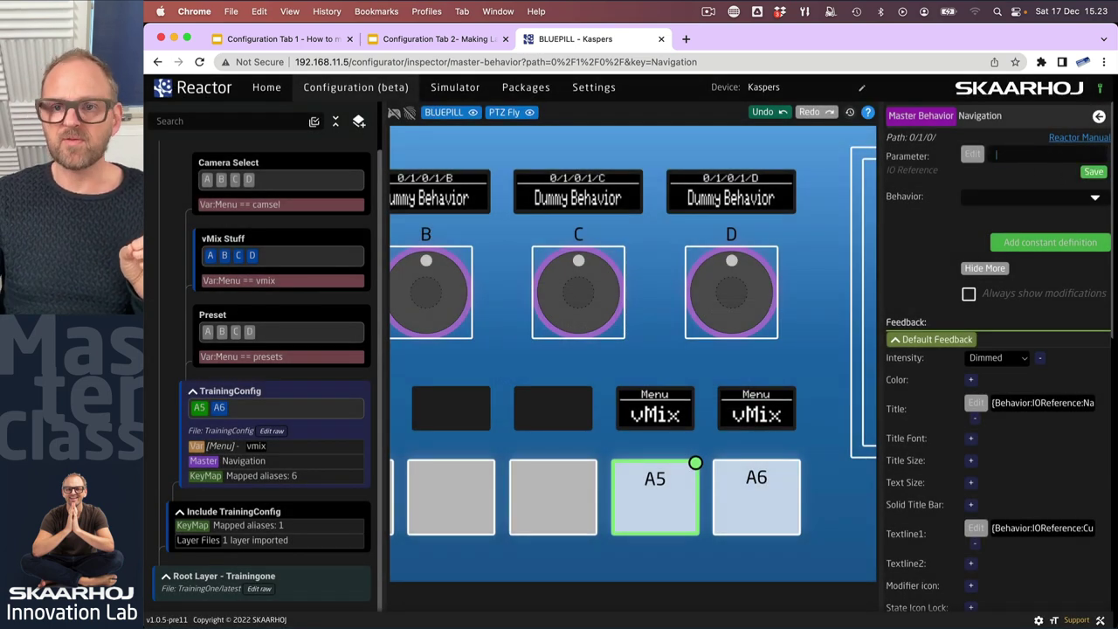
left_click(1103, 173)
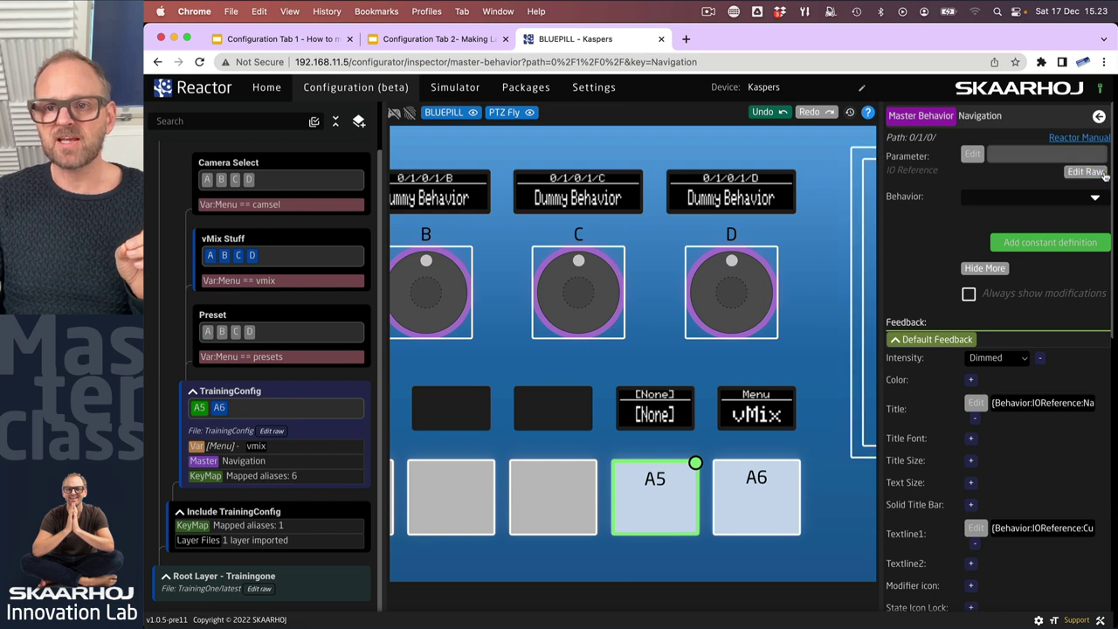
left_click(200, 410)
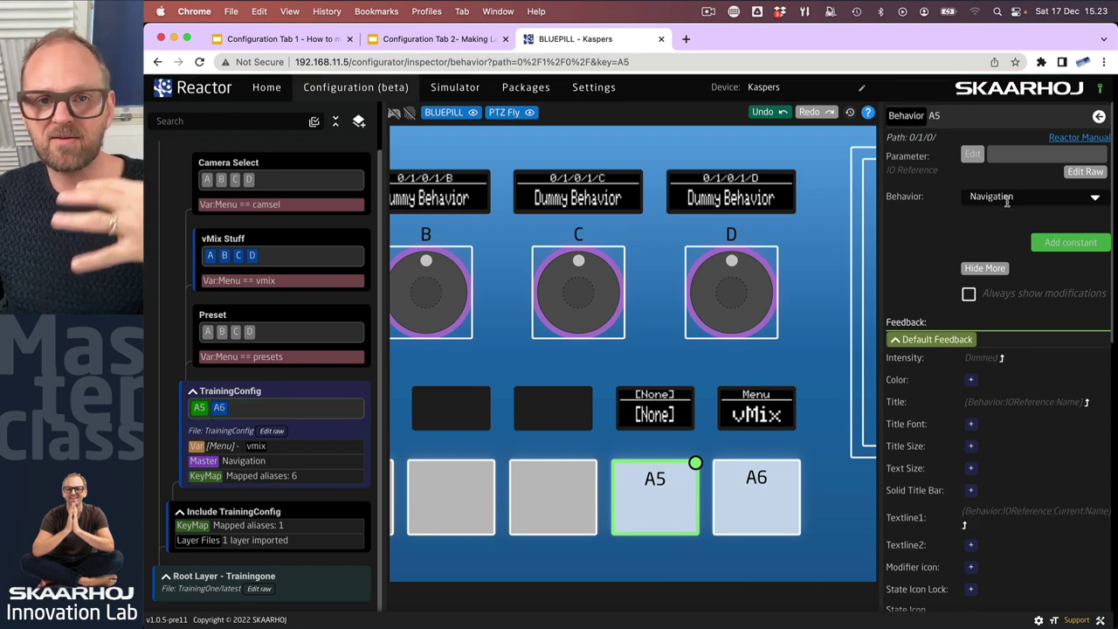
- Set A5's parameter to Var:Menu and decline the StepChange recommendation
left_click(979, 154)
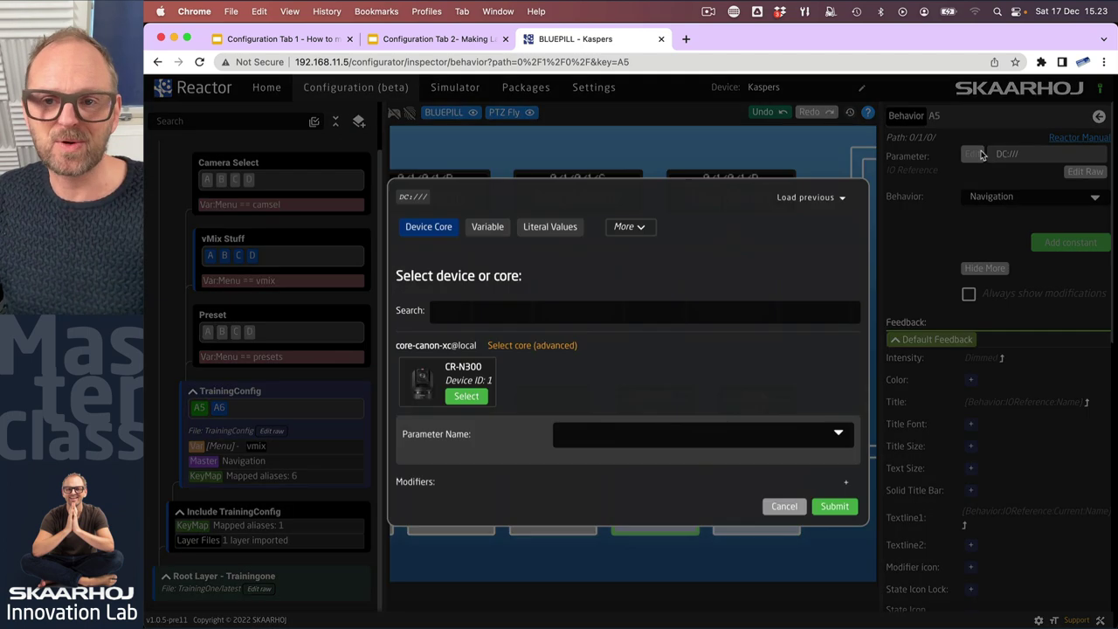
left_click(487, 228)
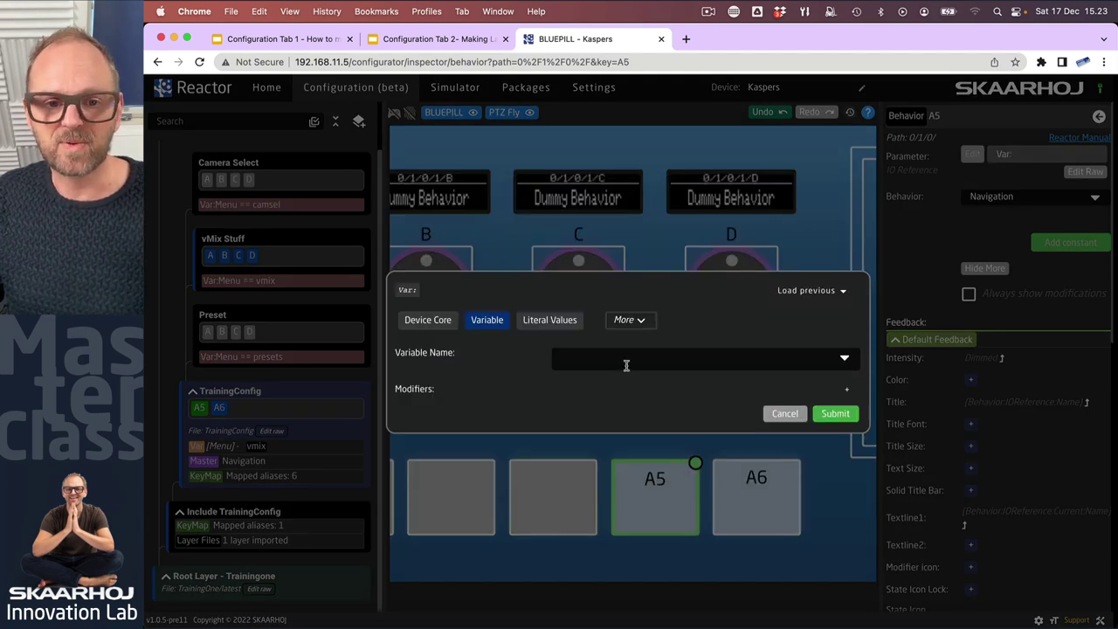
left_click(626, 364)
left_click(606, 382)
left_click(851, 412)
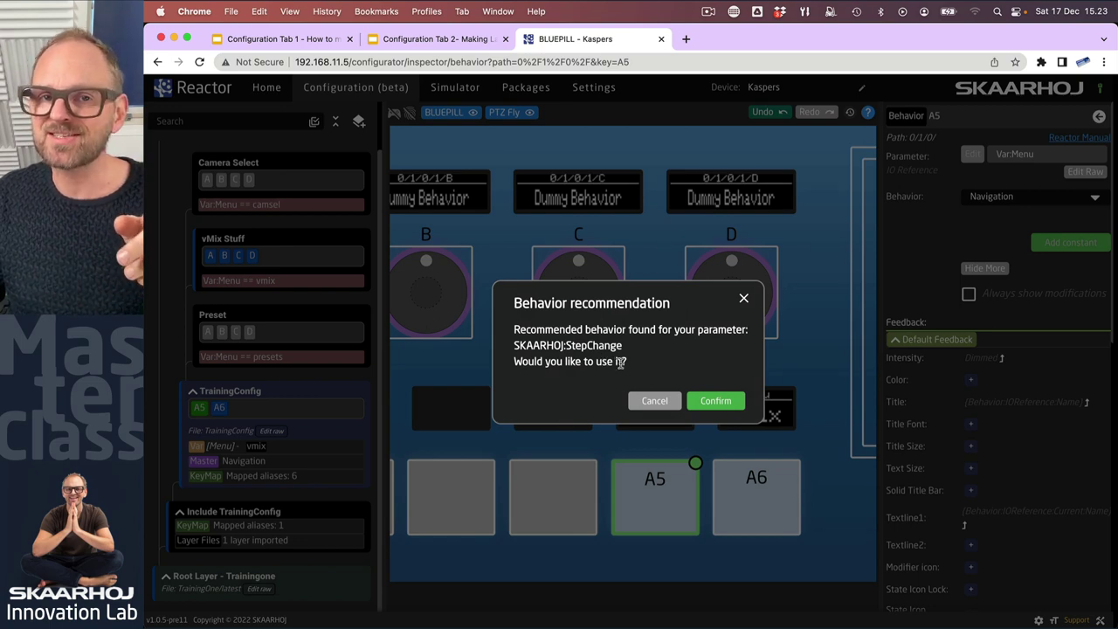
left_click(651, 401)
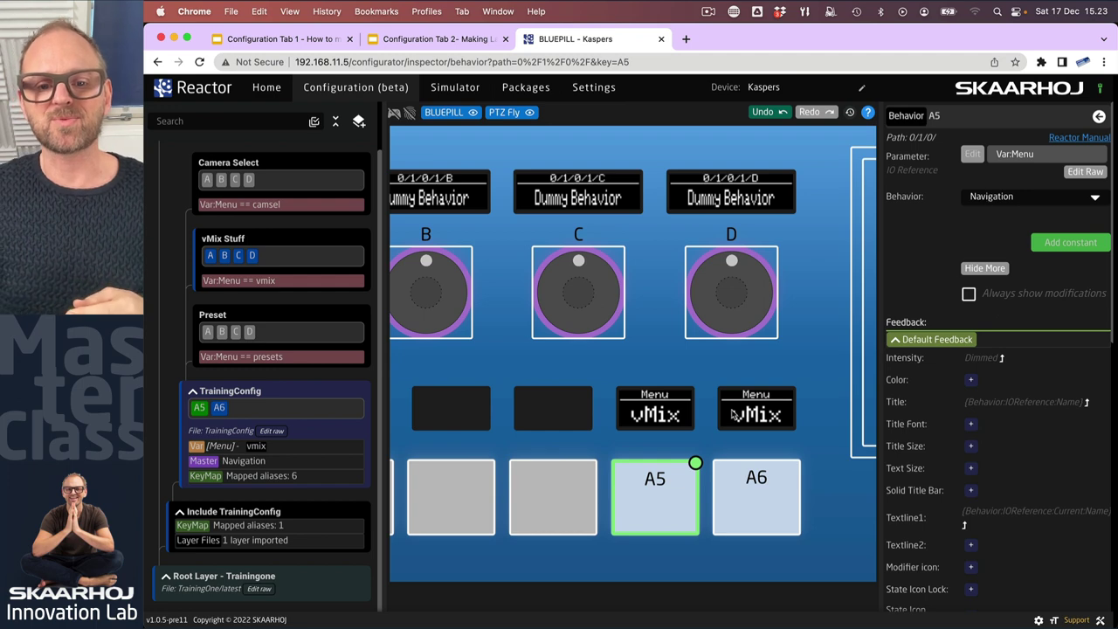
- Press A5 four times in test mode to cycle menus, then return to editing
left_click(394, 112)
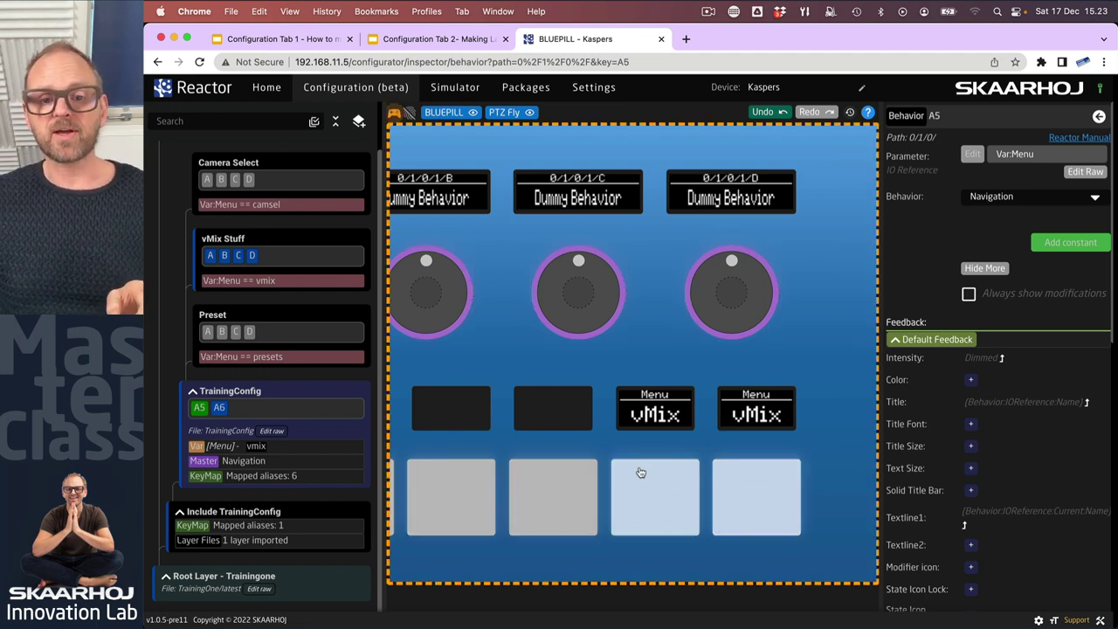
left_click(651, 514)
left_click(651, 514)
left_click(651, 514)
left_click(651, 514)
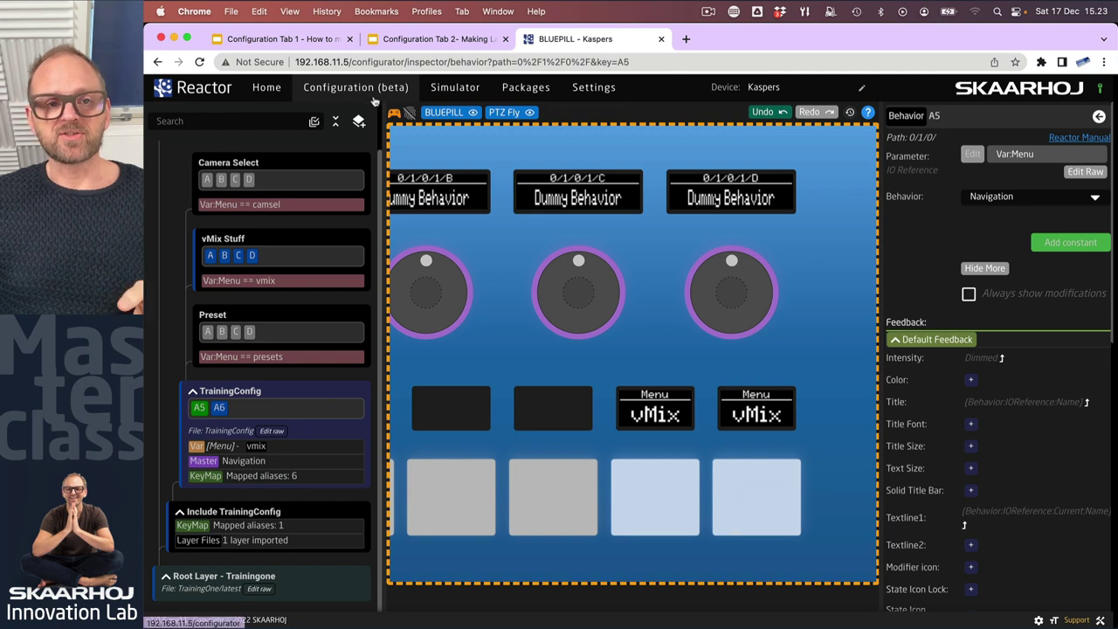
key("shift")
- Switch A6 to the Navigation behavior and remove its Title and Textline1 overrides
left_click(792, 500)
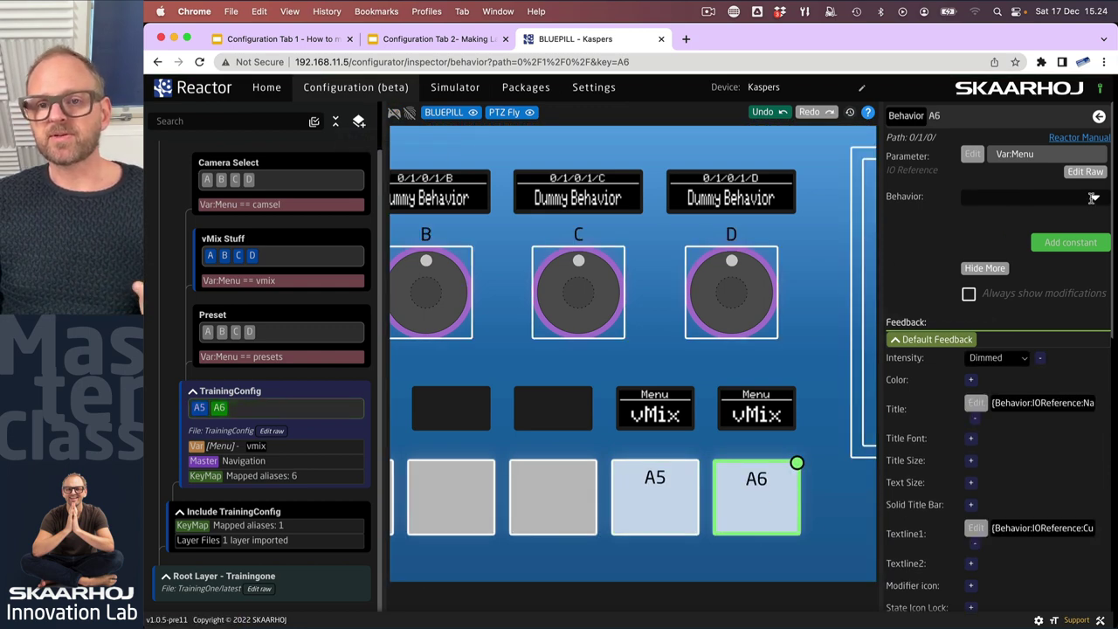
left_click(1092, 198)
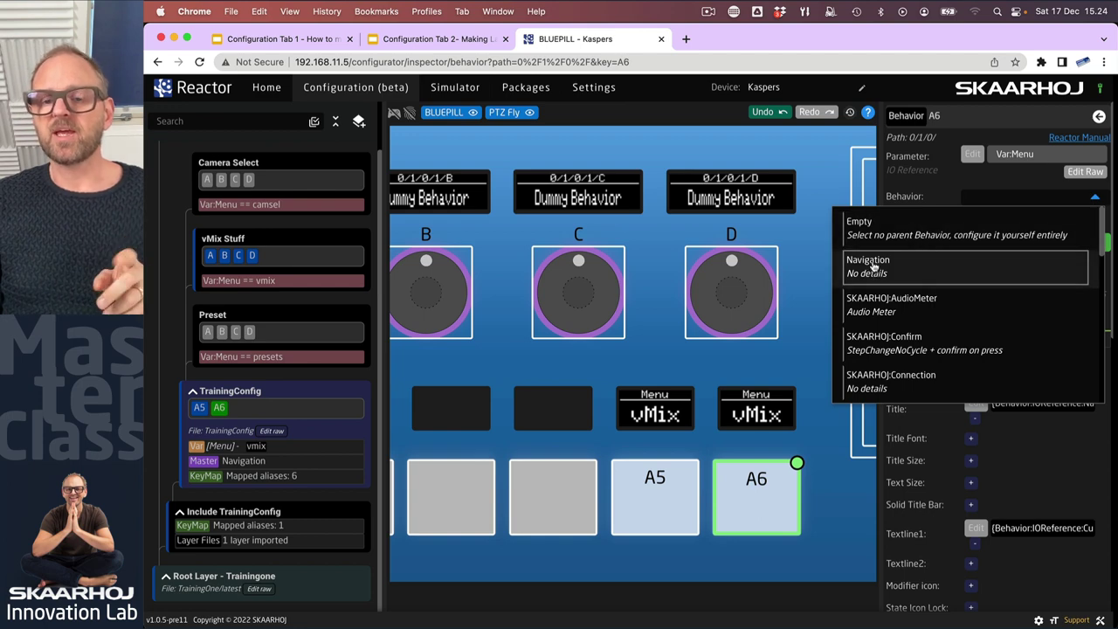
left_click(873, 266)
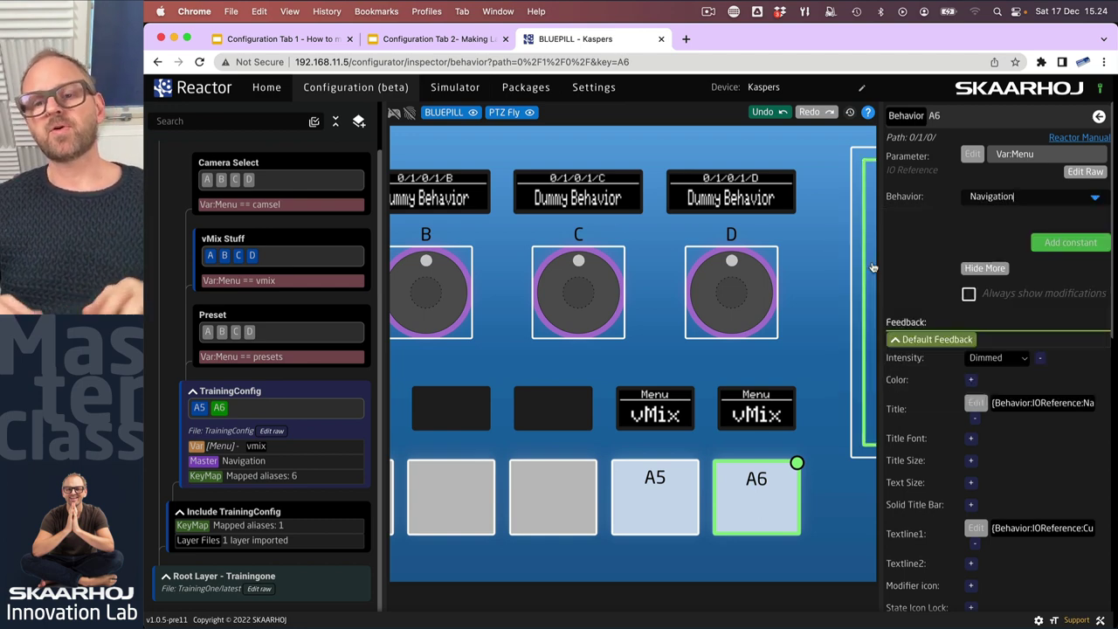
scroll(1034, 448, "down", 5)
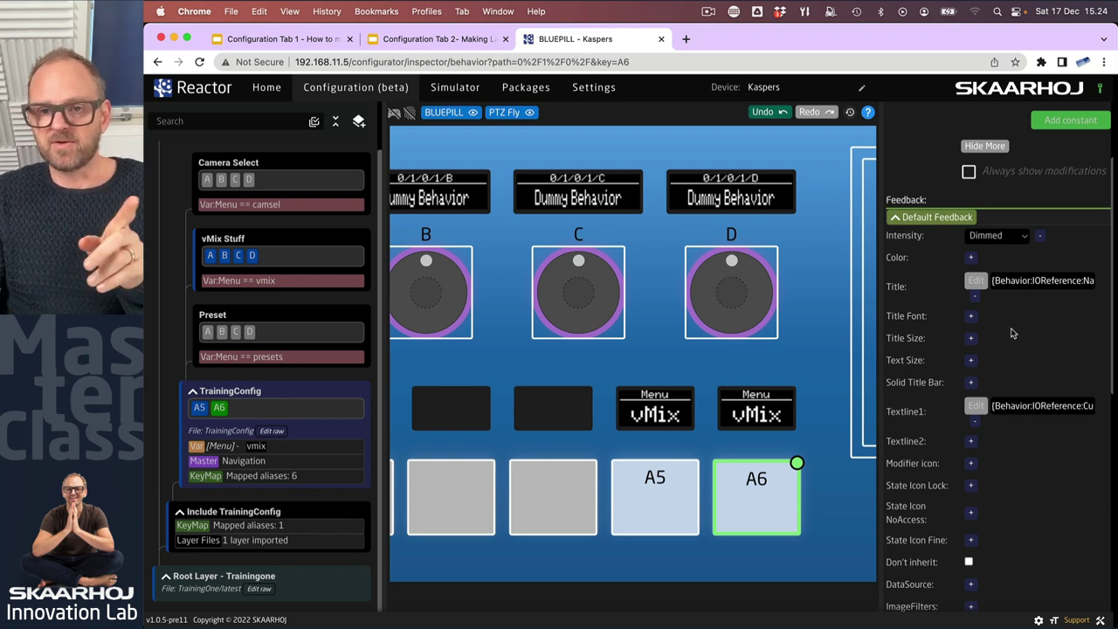
left_click(975, 299)
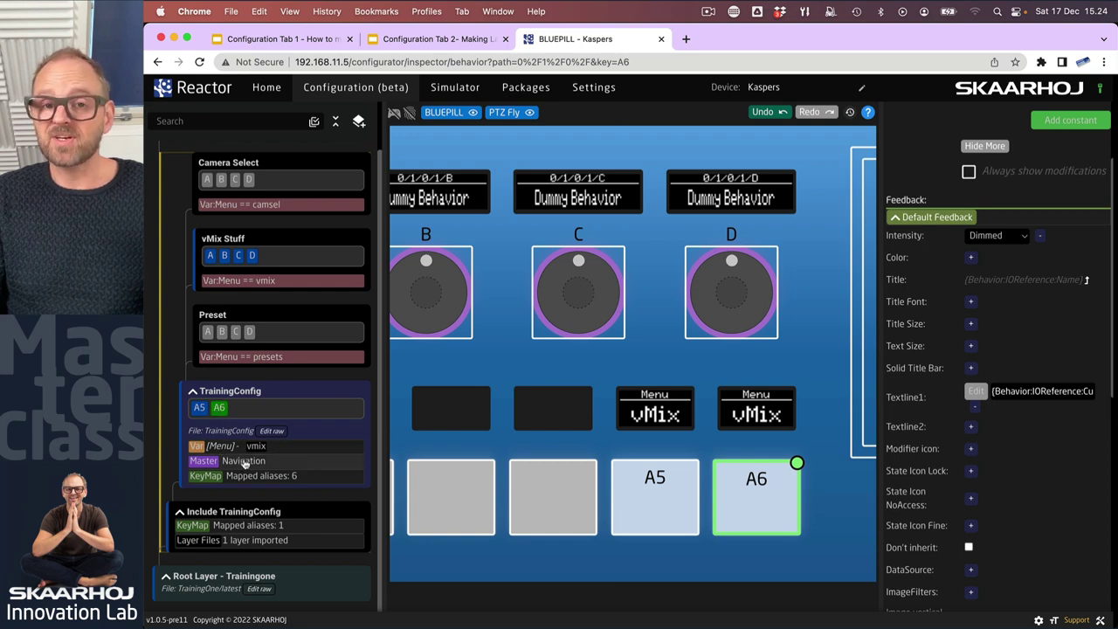
left_click(975, 406)
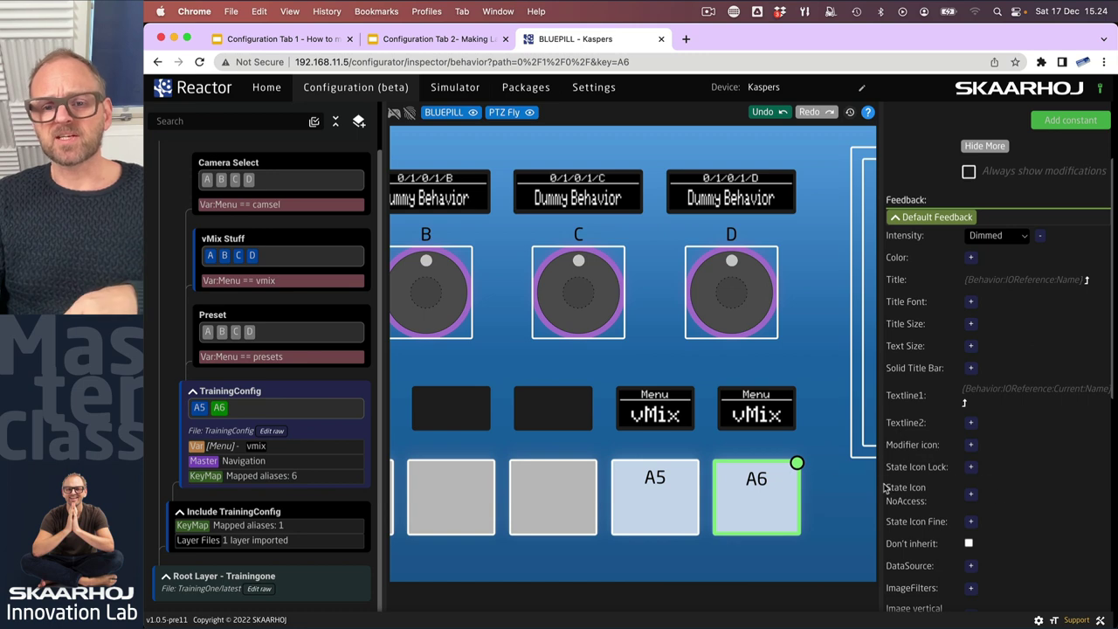
scroll(997, 492, "up", 3)
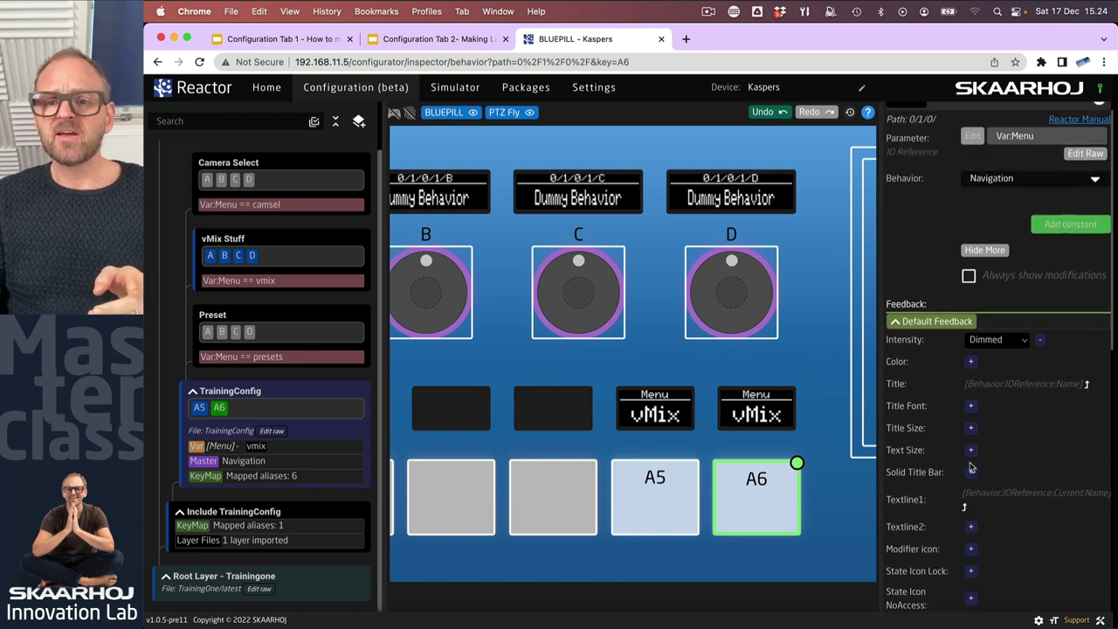
- Delete A6's behavior and create a new Navigation behavior on it
right_click(762, 487)
left_click(798, 515)
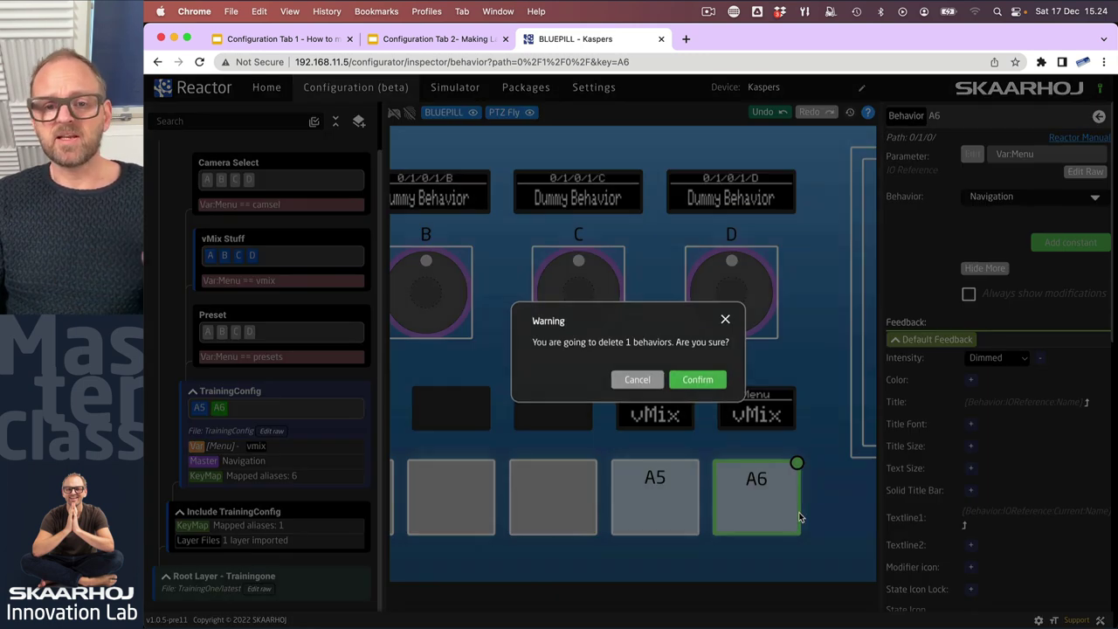
left_click(701, 381)
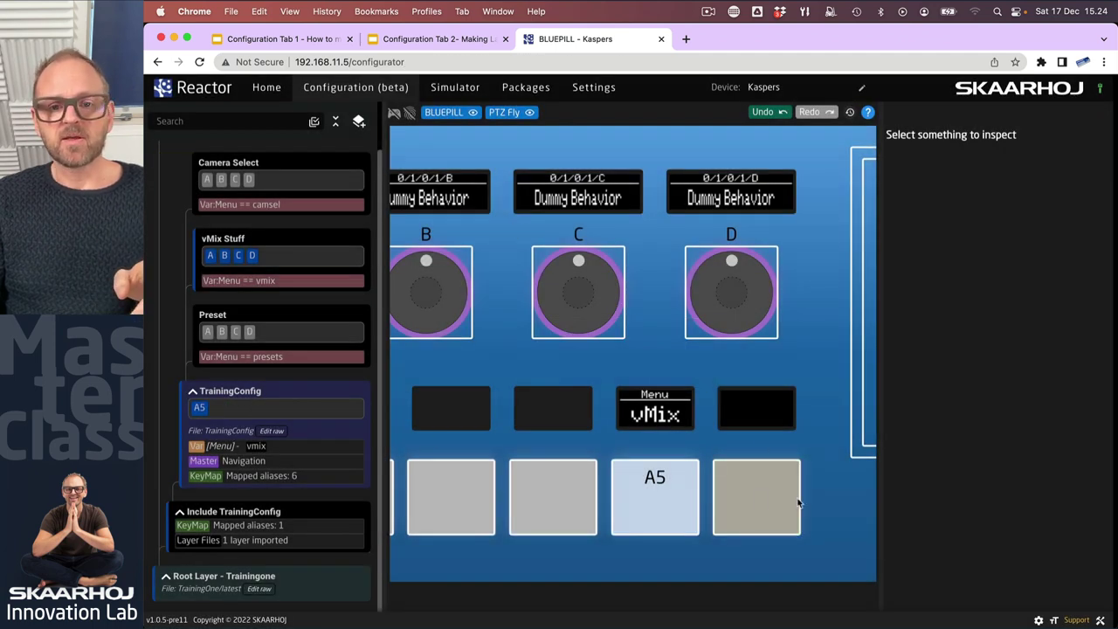
left_click(796, 529)
left_click(1100, 176)
left_click(1013, 196)
left_click(868, 278)
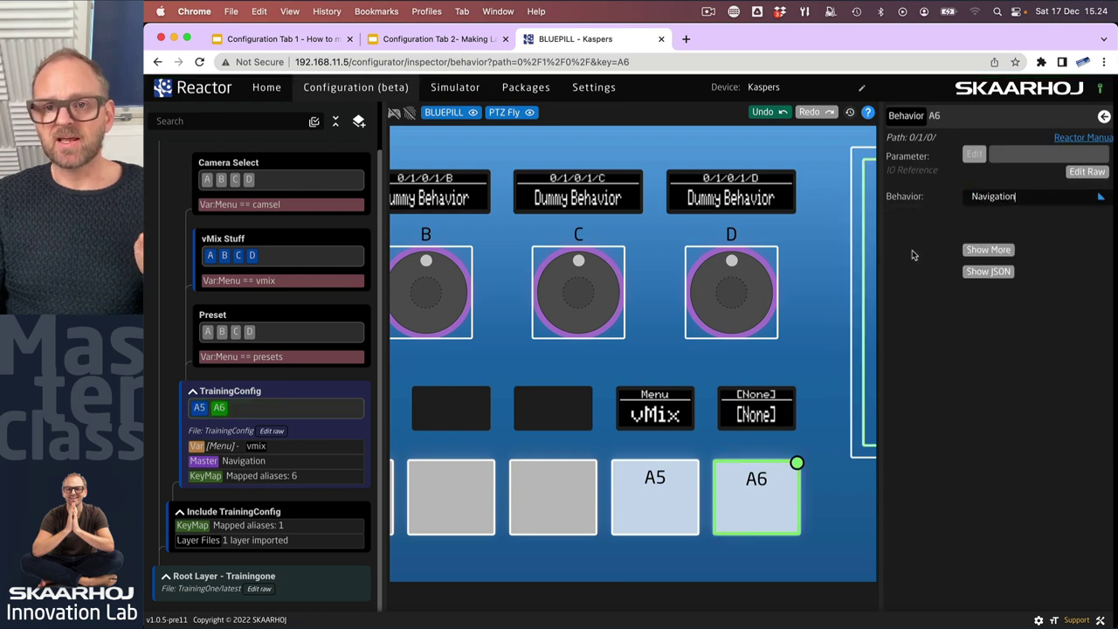
- Set A6's parameter to Var:Menu and decline the StepChange recommendation
left_click(975, 154)
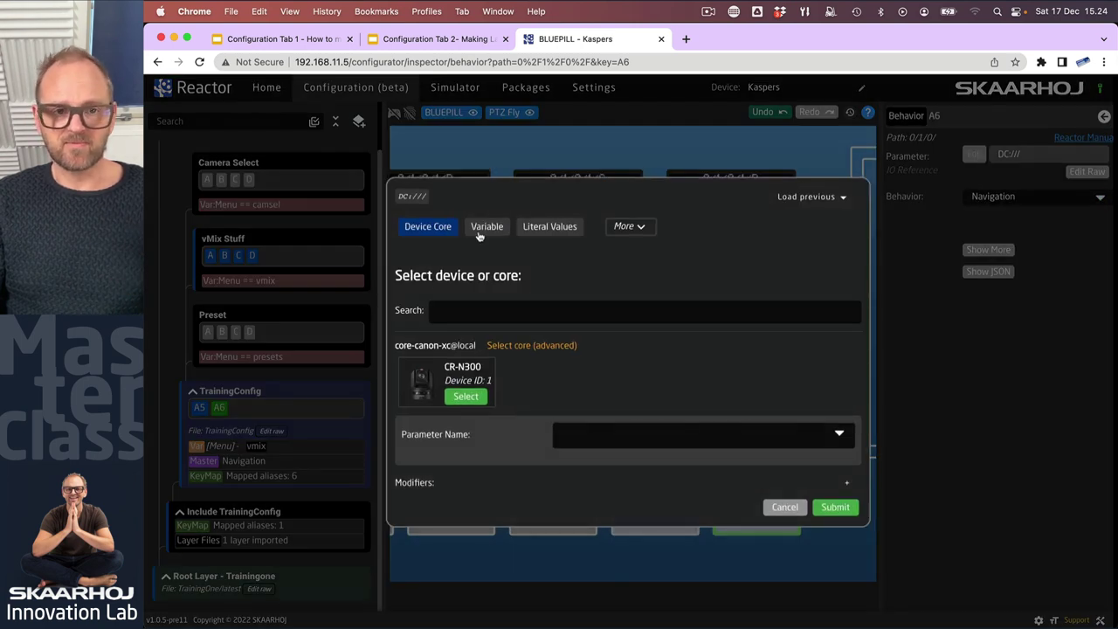
left_click(479, 227)
left_click(623, 357)
left_click(574, 379)
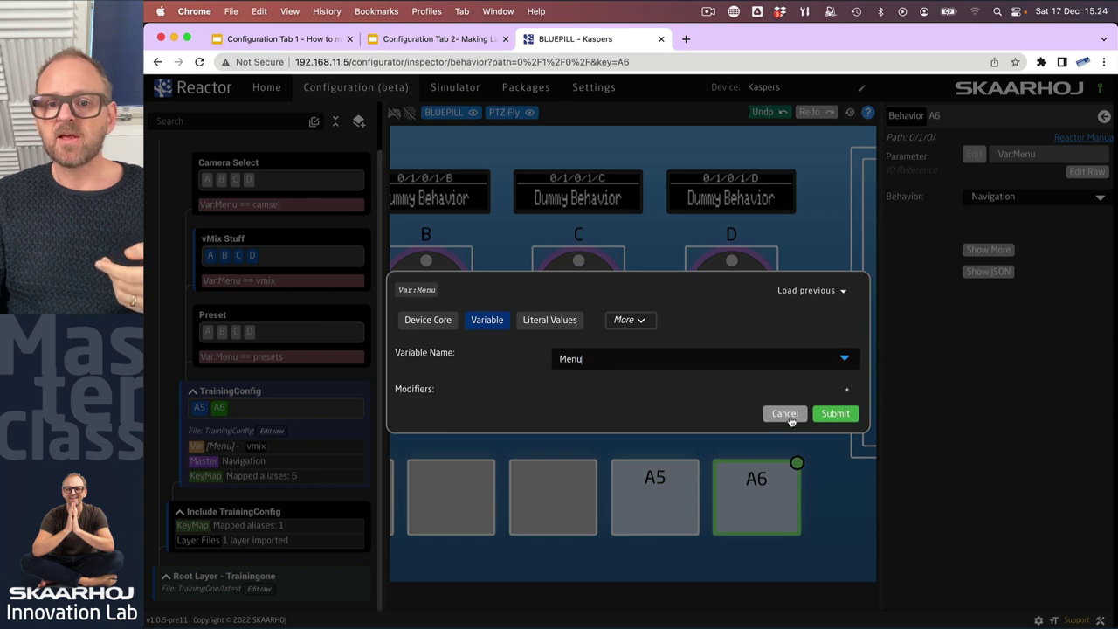
left_click(832, 415)
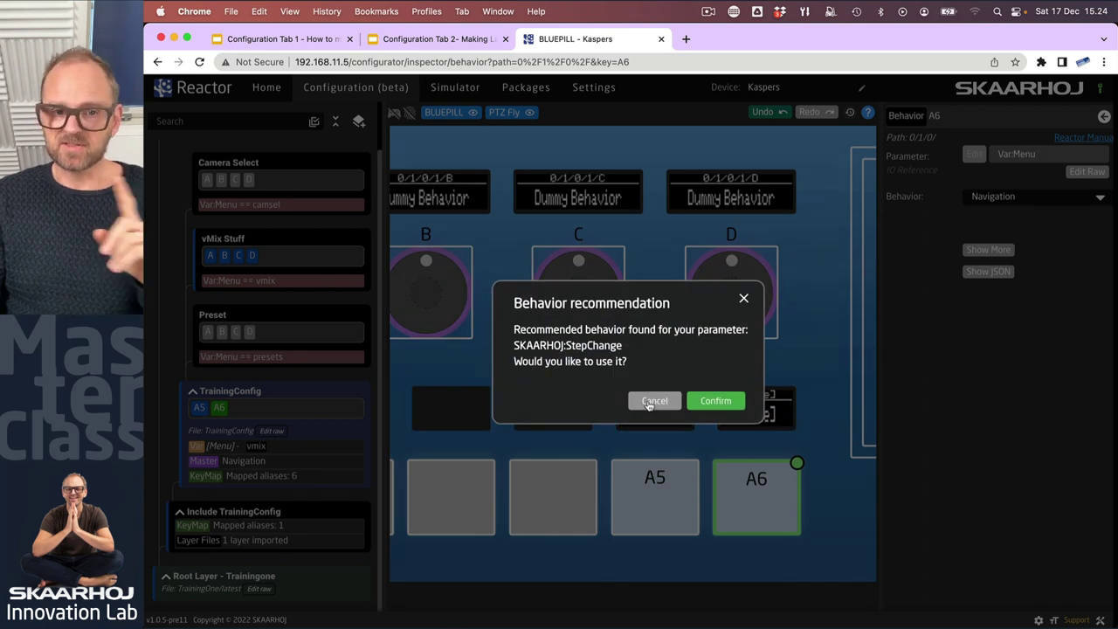
left_click(653, 401)
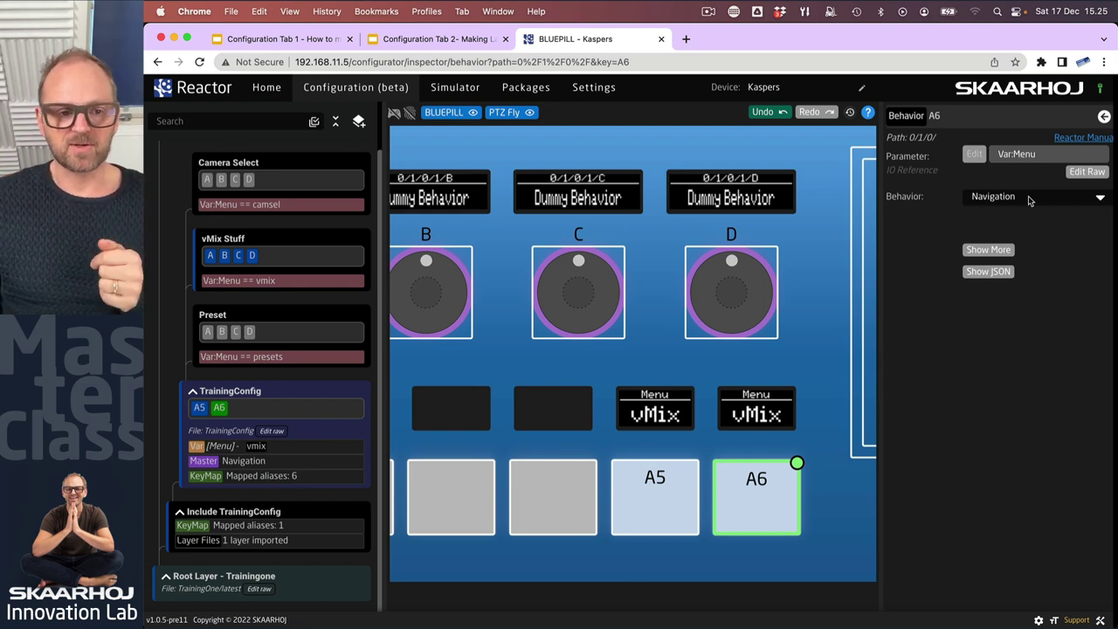
- Create a 'Channel' variable on the TrainingConfig layer and set its type to Options
left_click(303, 433)
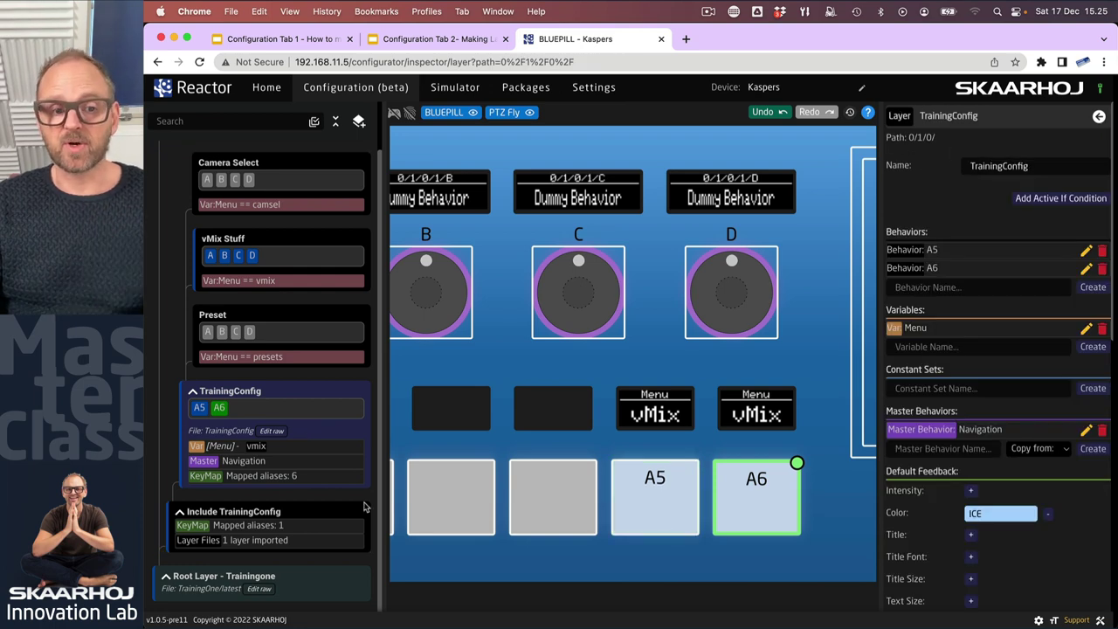
left_click(936, 347)
type("Channel")
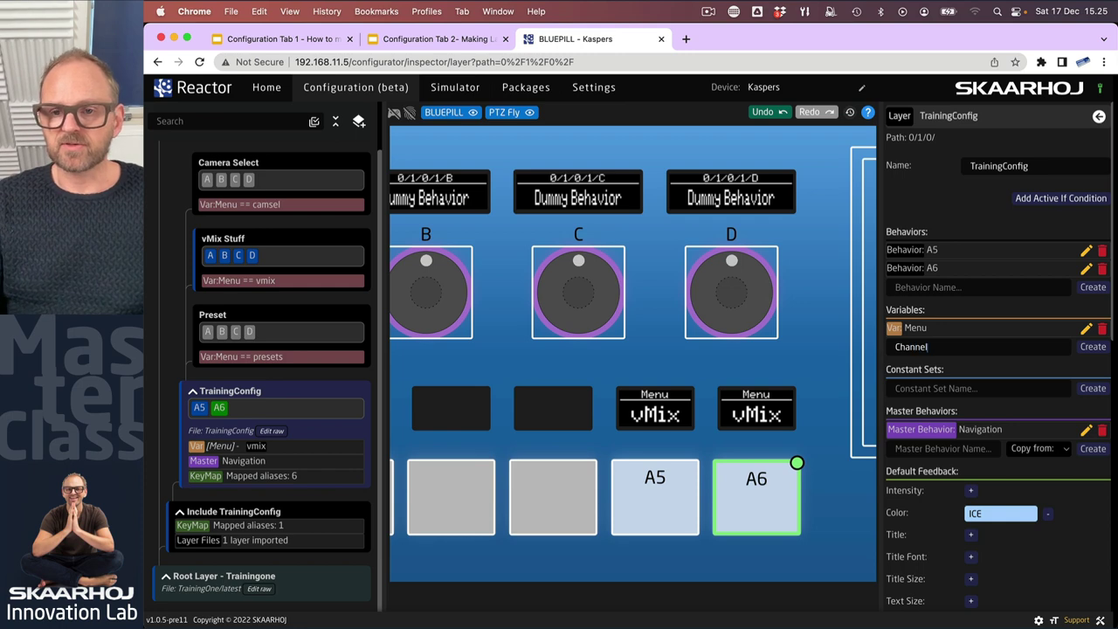
key("Return")
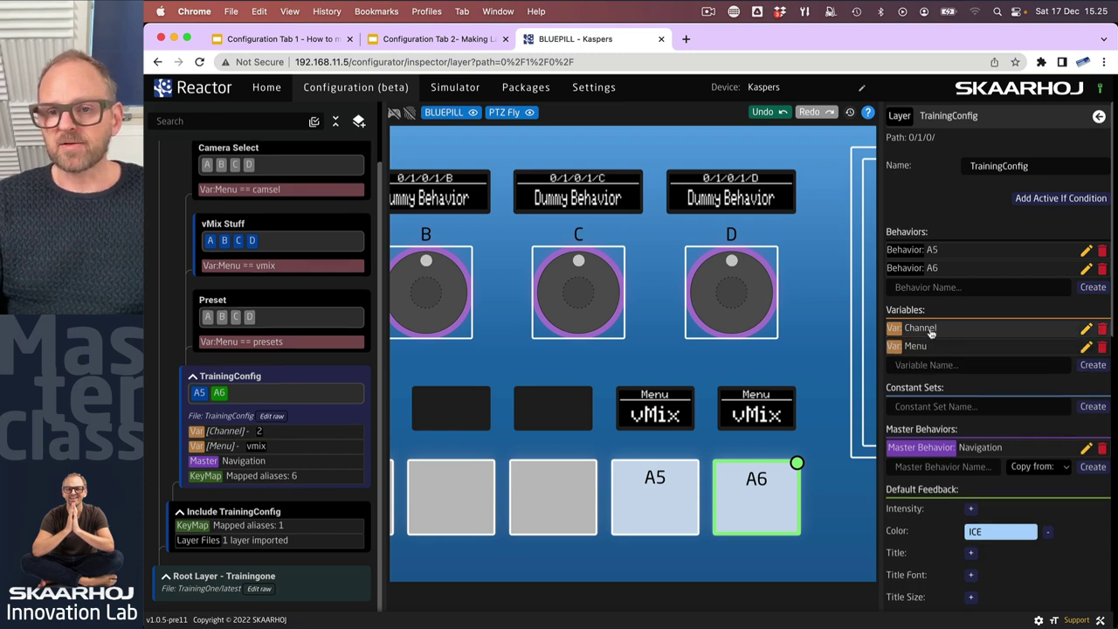
left_click(930, 328)
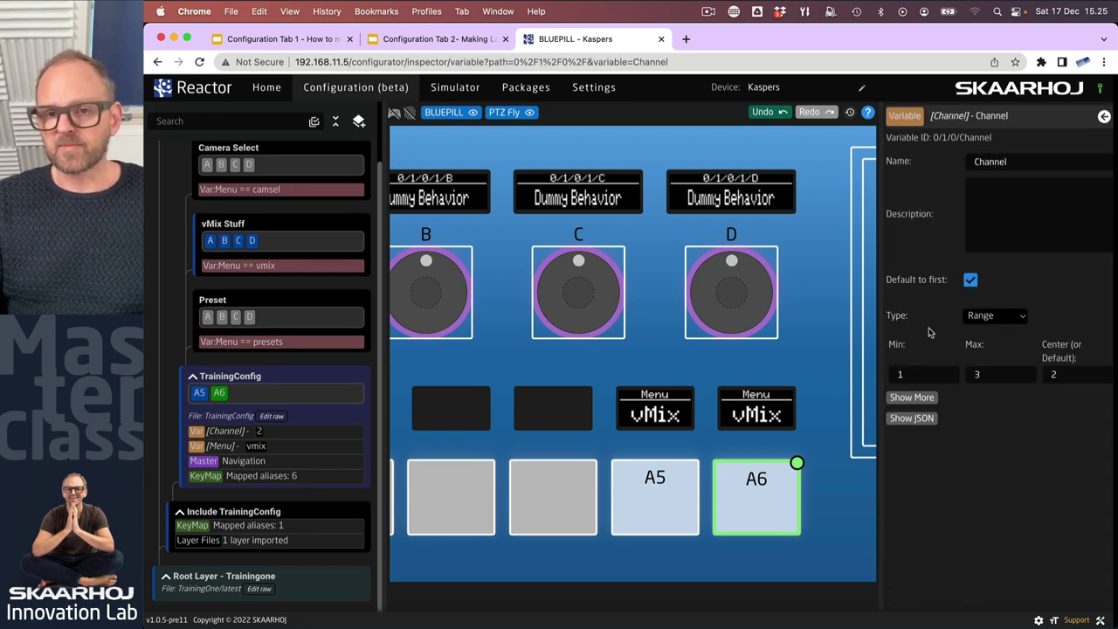
left_click(985, 318)
left_click(985, 339)
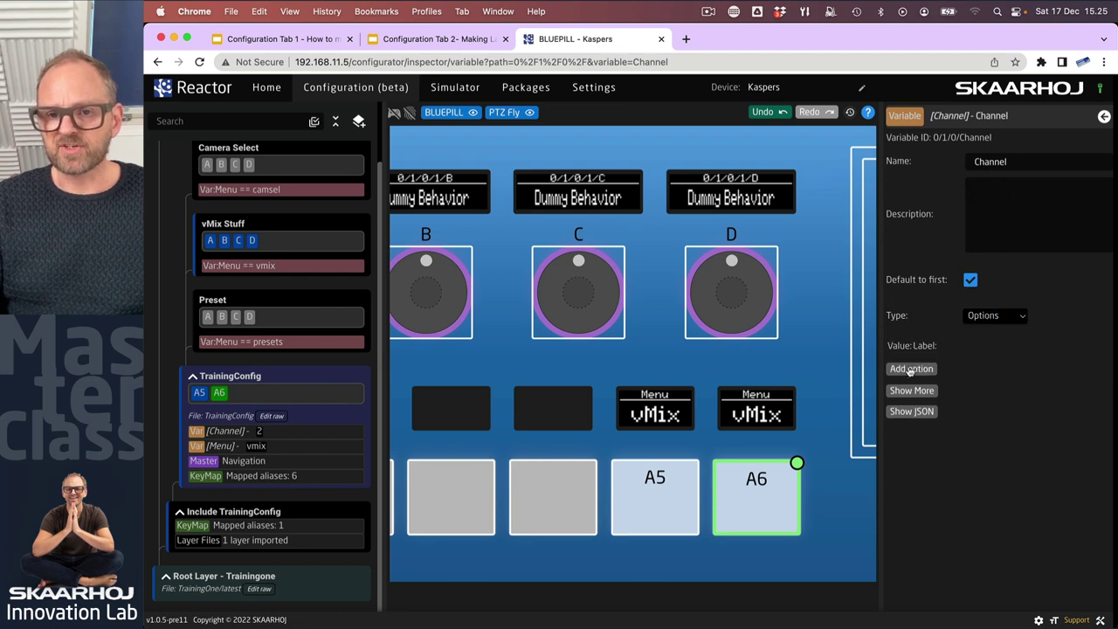
- Add three options to Channel and enter the first option's value, ch1
left_click(911, 371)
left_click(911, 409)
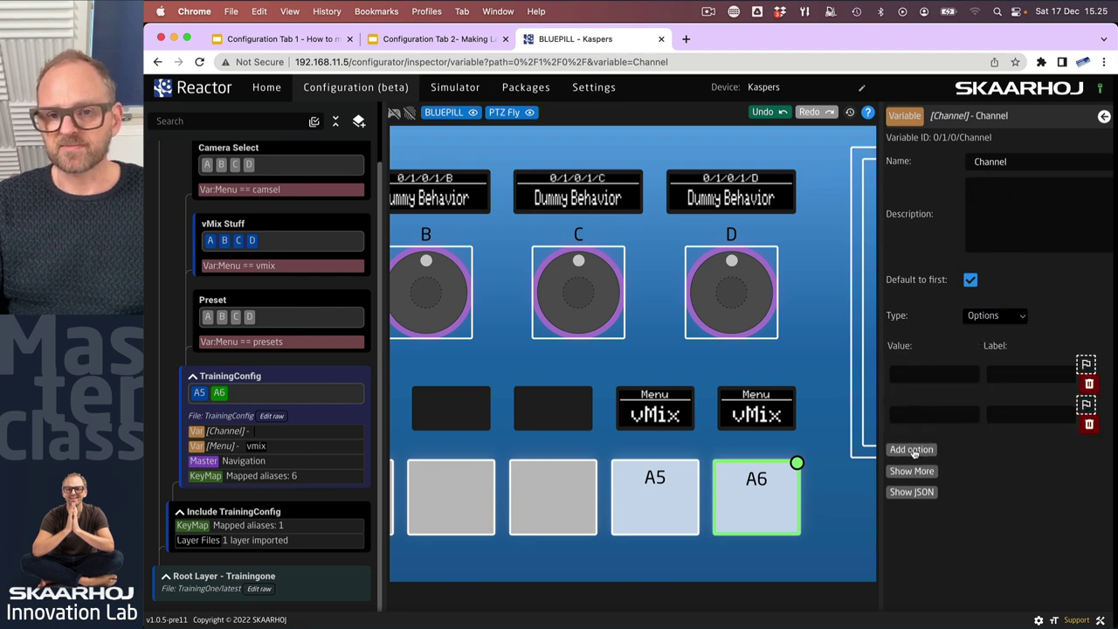
left_click(914, 450)
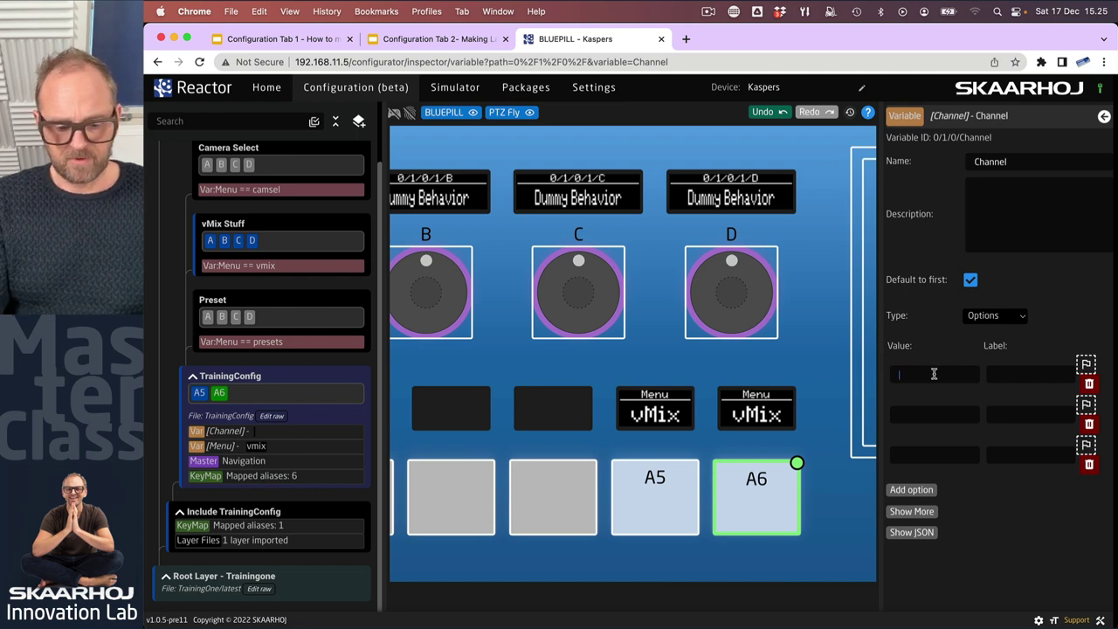
type("el1")
type("C")
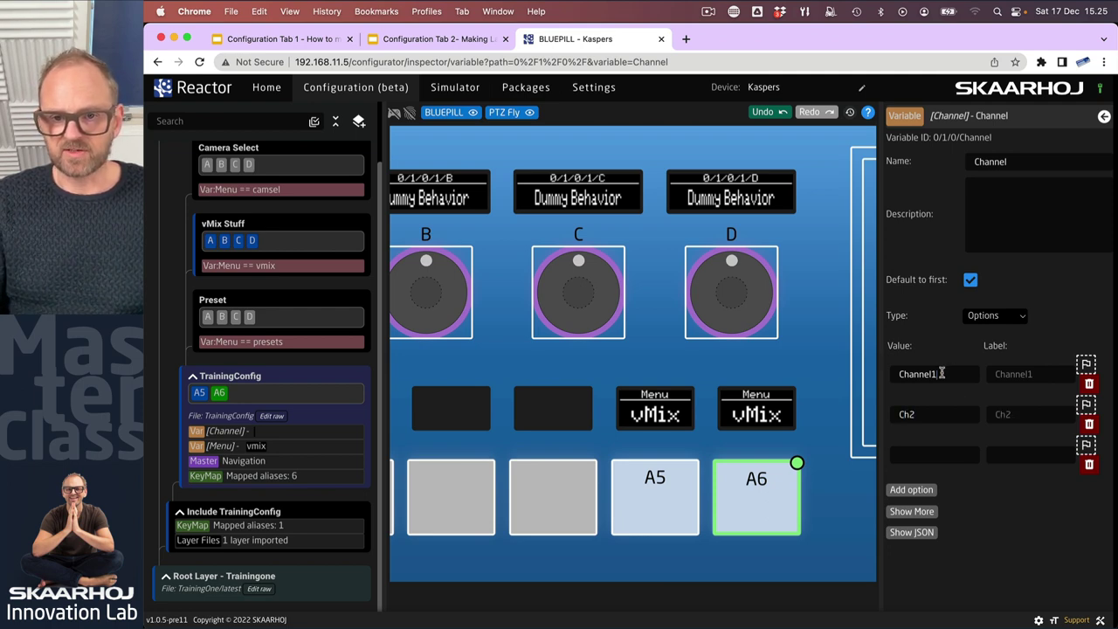
key("BackSpace")
key("BackSpace")
key("BackSpace")
key("BackSpace")
key("BackSpace")
type("1")
- Fill in the remaining option values and labels, up to Channel 3
double_click(937, 413)
type("2")
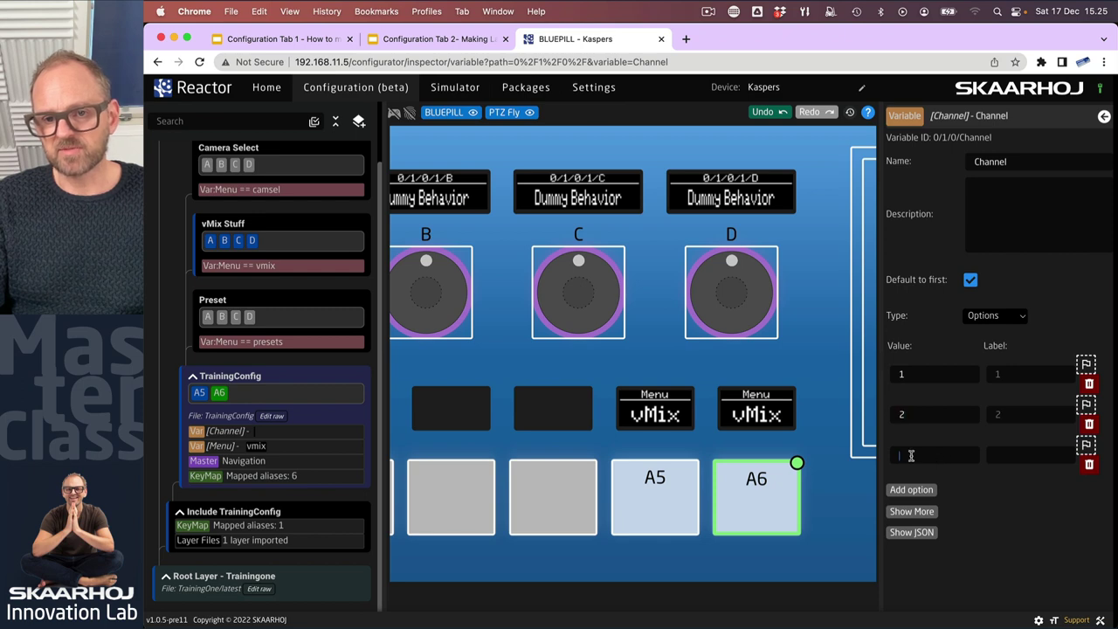
type("3")
left_click(909, 374)
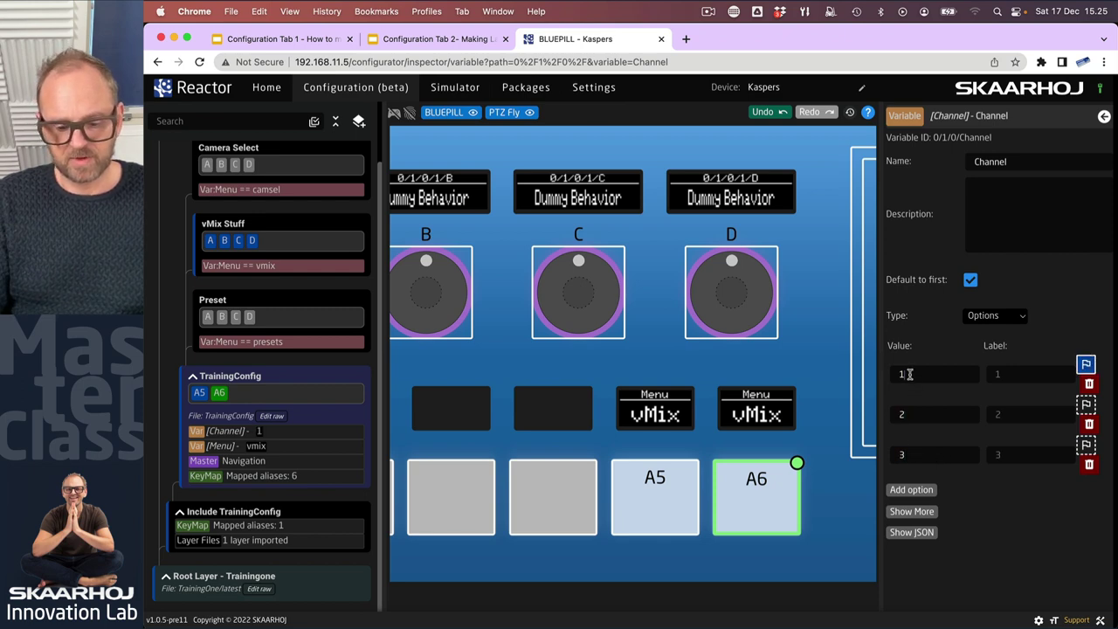
type("ch")
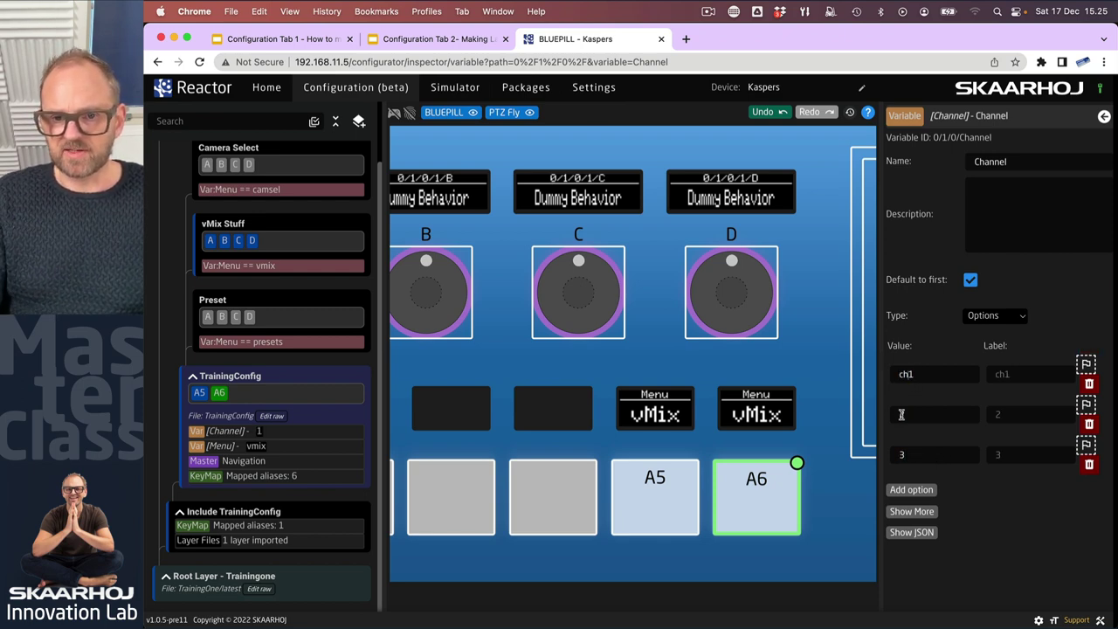
left_click(901, 414)
type("ch2")
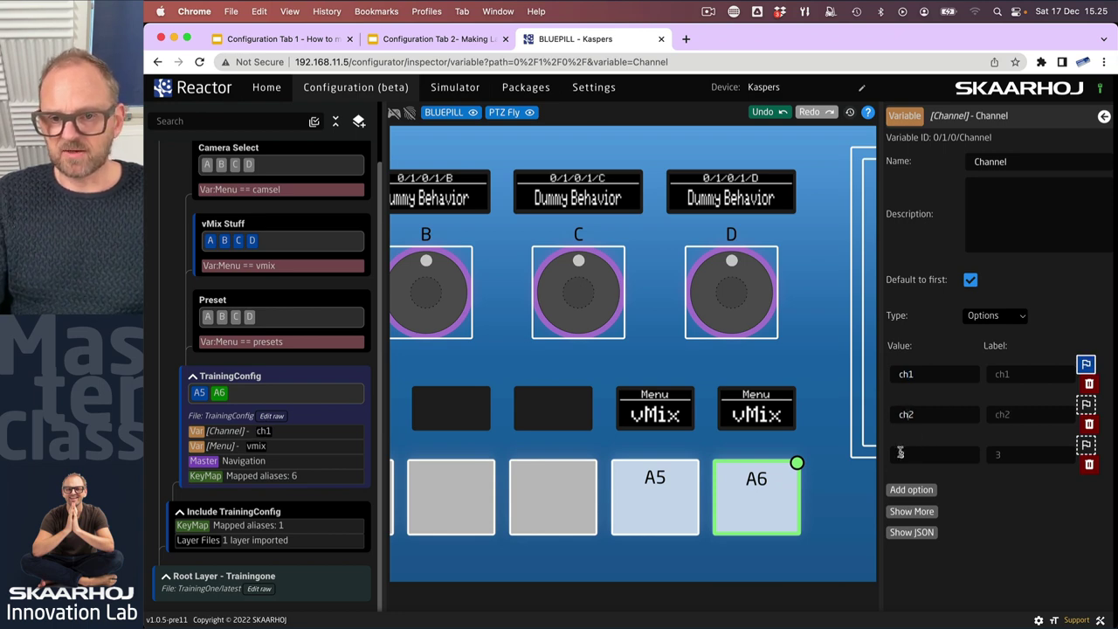
type("ch3")
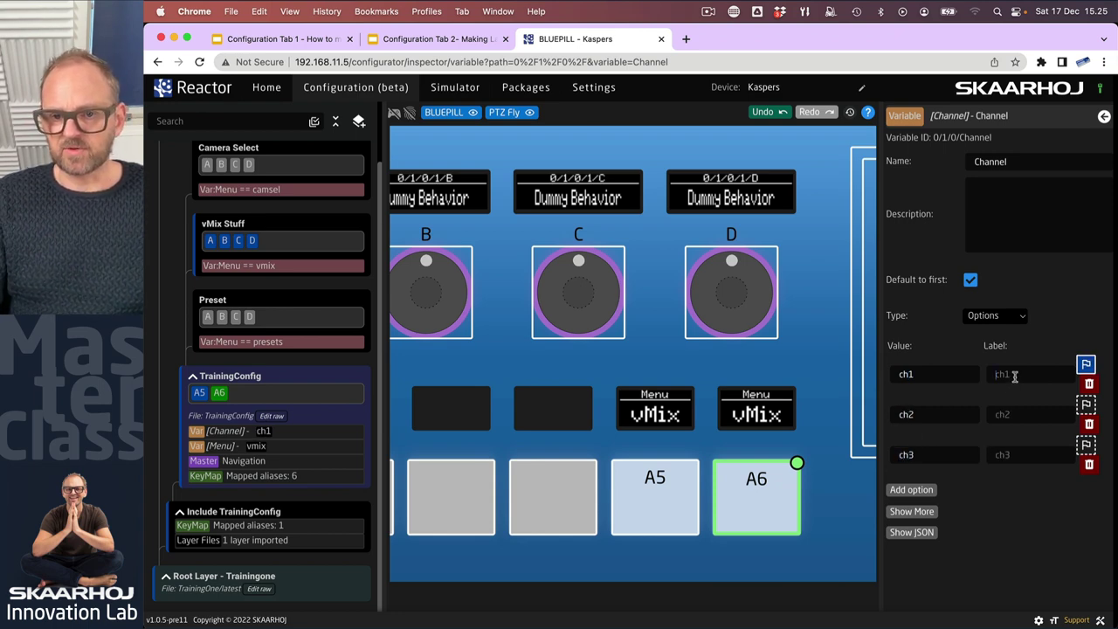
type("Channel 1")
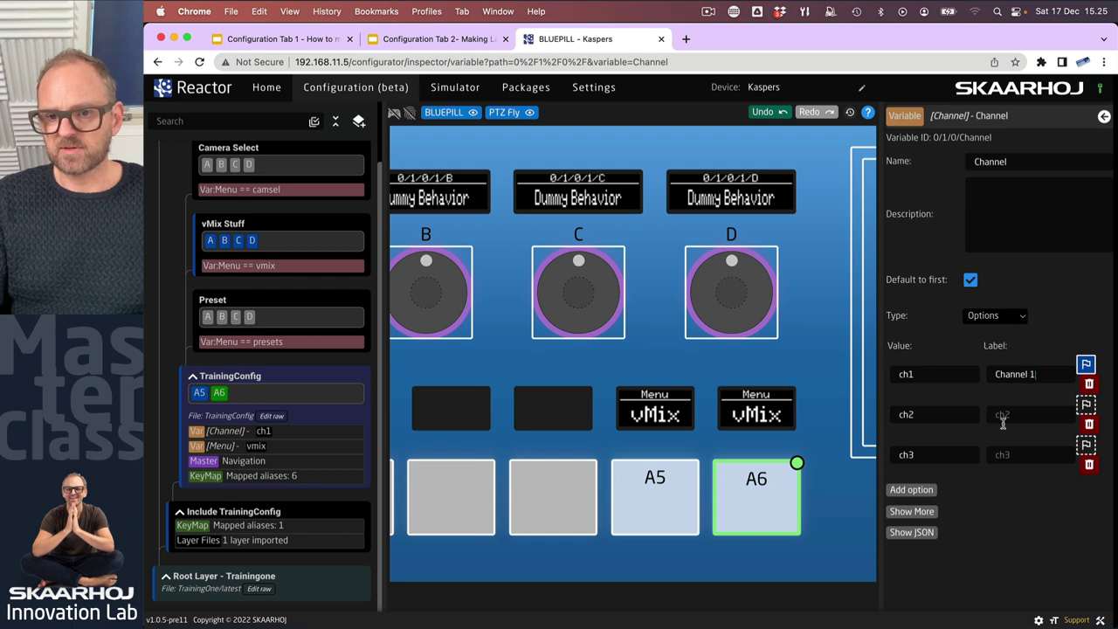
type("Channel 2")
left_click(1012, 457)
type("Channel 3")
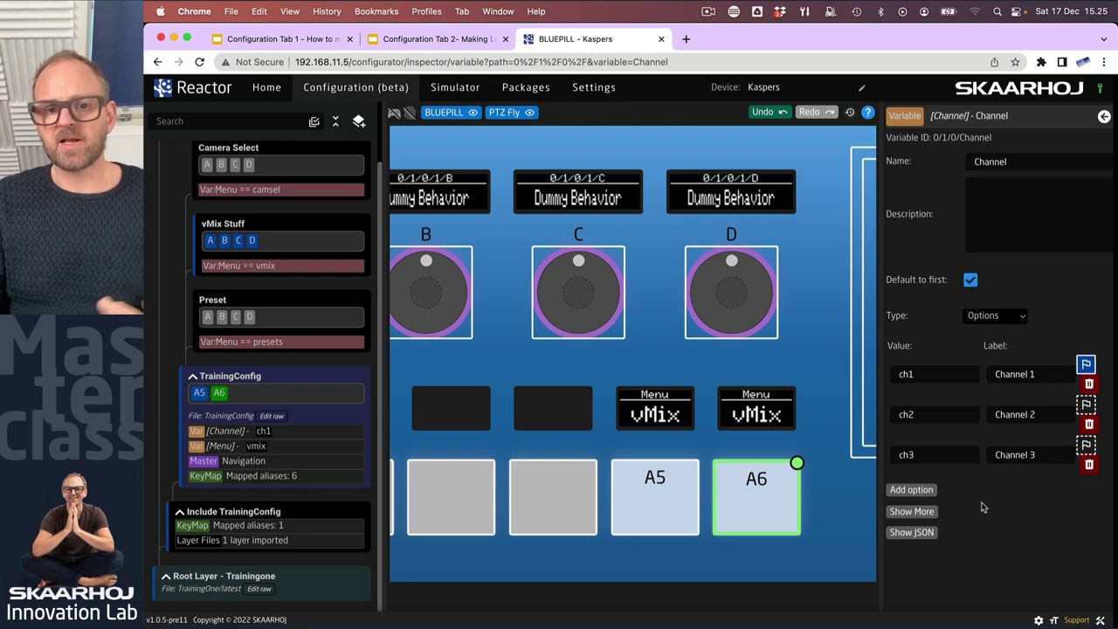
- Add a fourth option ch4 labelled Channel 4, then compare with the Menu variable
left_click(928, 492)
type("ch")
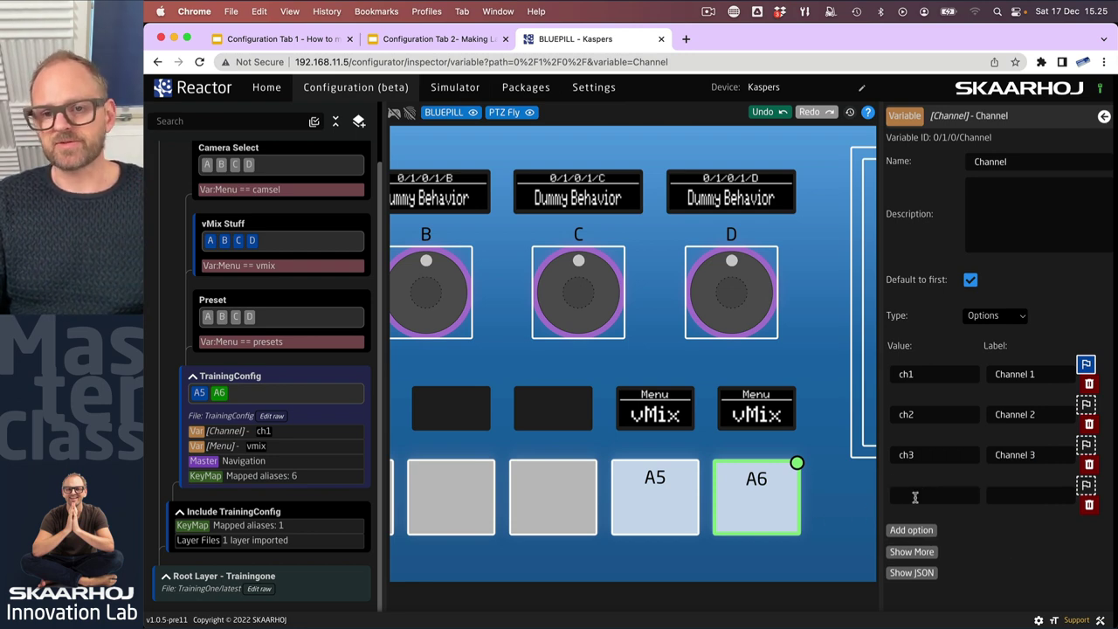
type("4")
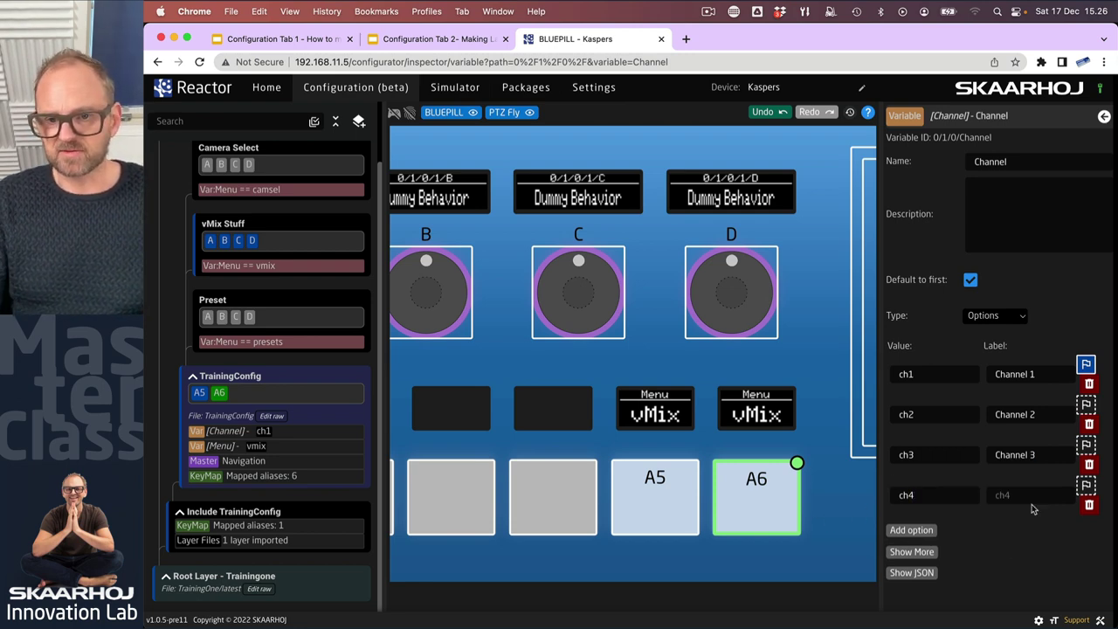
left_click(1034, 499)
type("Channel 4")
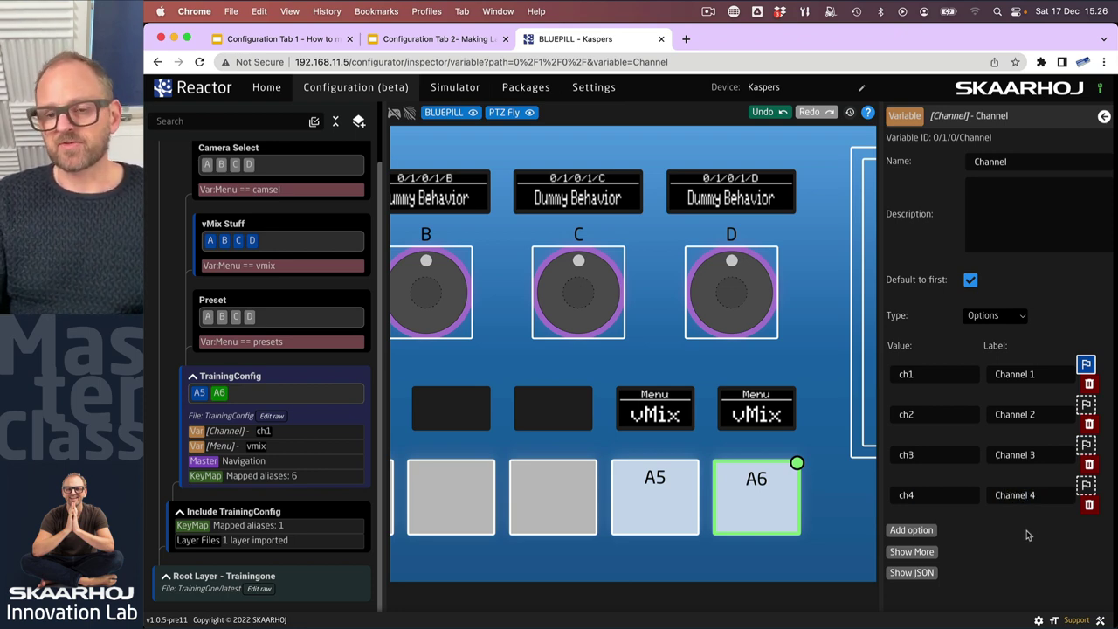
left_click(221, 446)
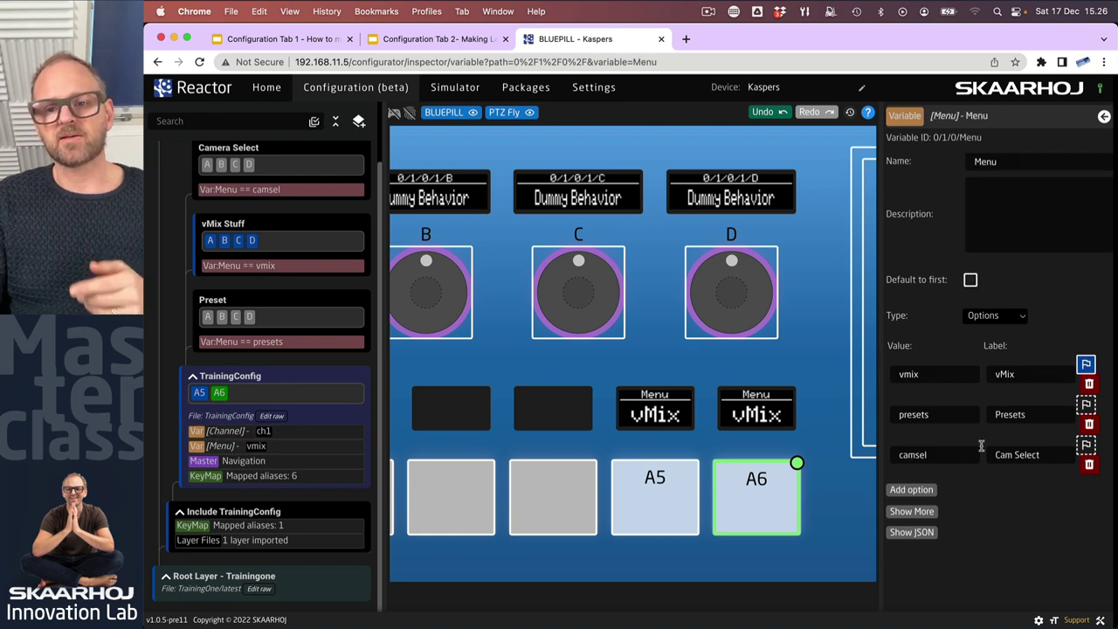
left_click(219, 434)
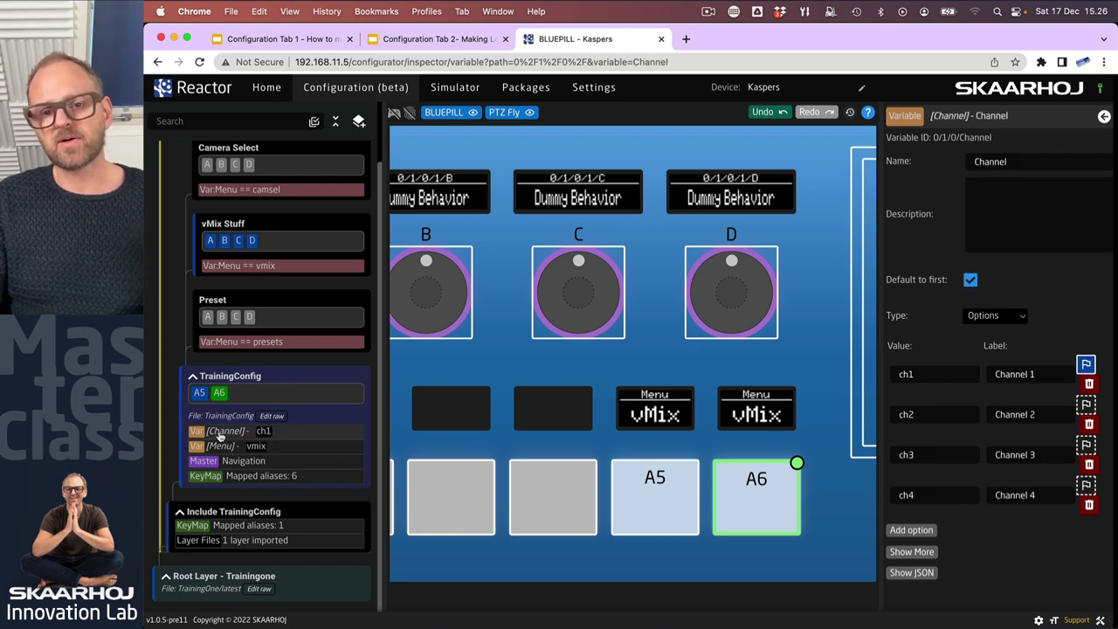
- Set key A5's parameter to the Channel variable and accept the StepChange behaviour
left_click(657, 496)
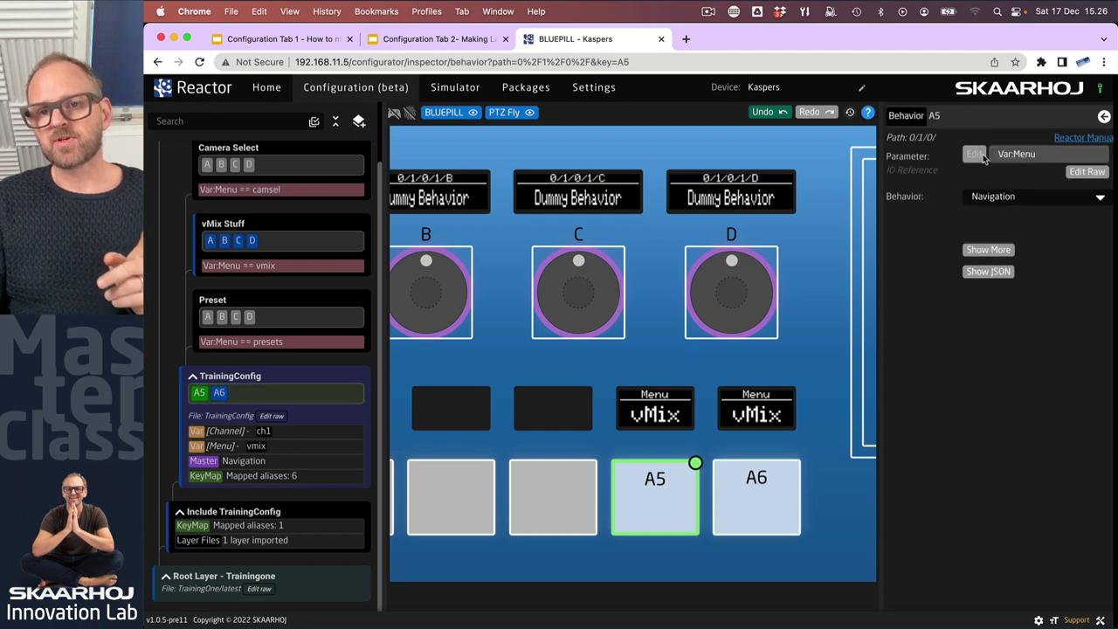
left_click(975, 155)
left_click(573, 359)
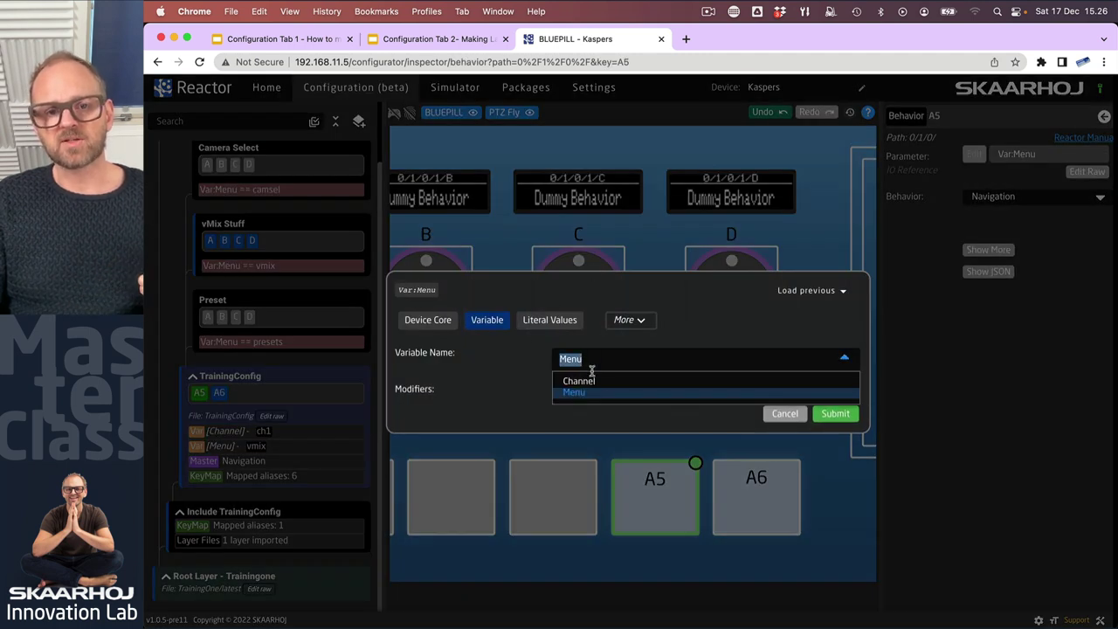
left_click(592, 381)
left_click(835, 414)
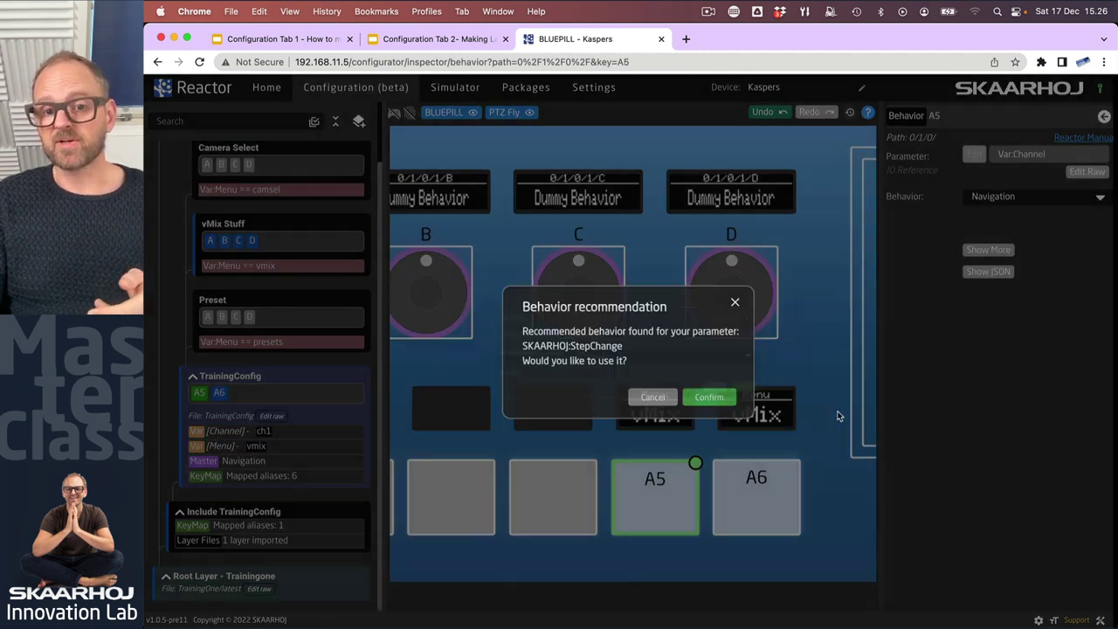
left_click(654, 401)
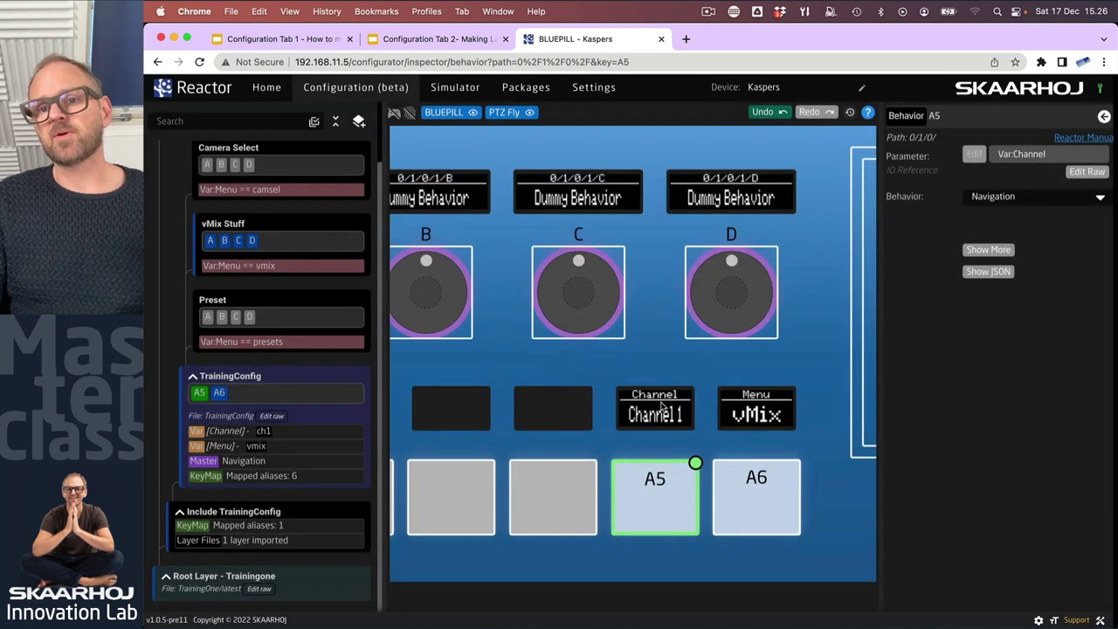
- In test mode, press A5 repeatedly to cycle Channel through its values back to Channel 1
left_click(395, 115)
left_click(659, 521)
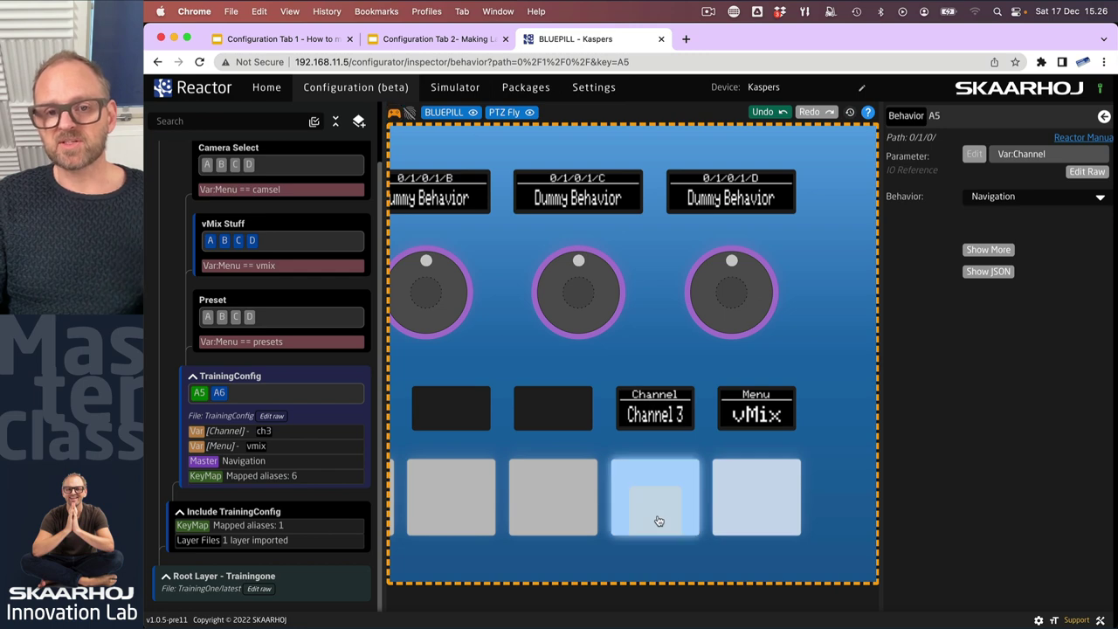
left_click(659, 520)
left_click(659, 521)
left_click(659, 521)
left_click(659, 521)
left_click(659, 521)
left_click(659, 521)
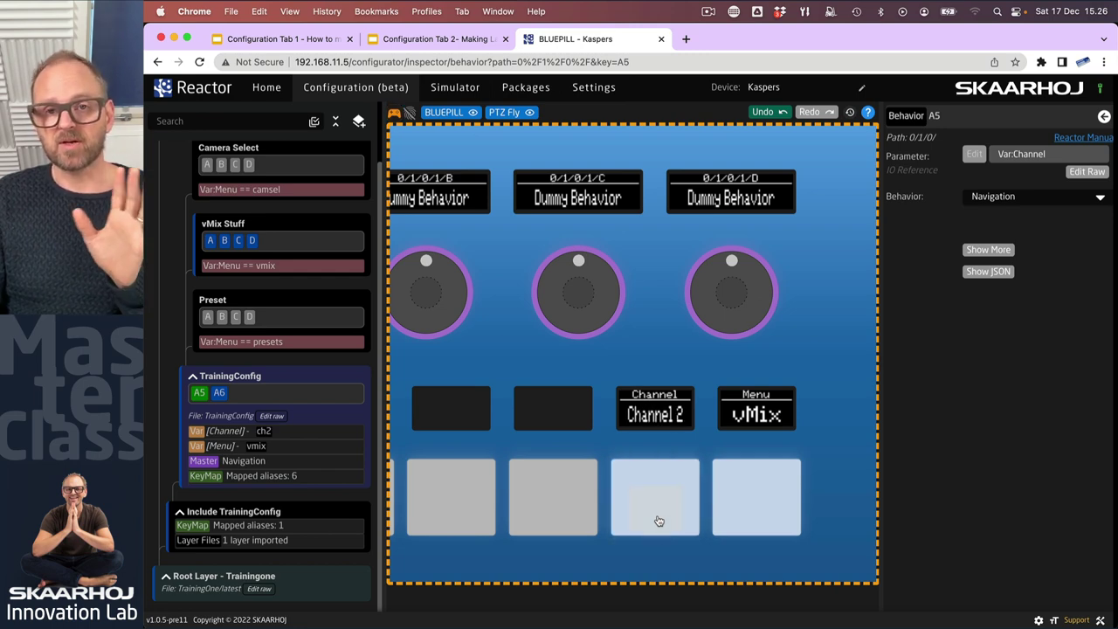
left_click(659, 521)
left_click(659, 521)
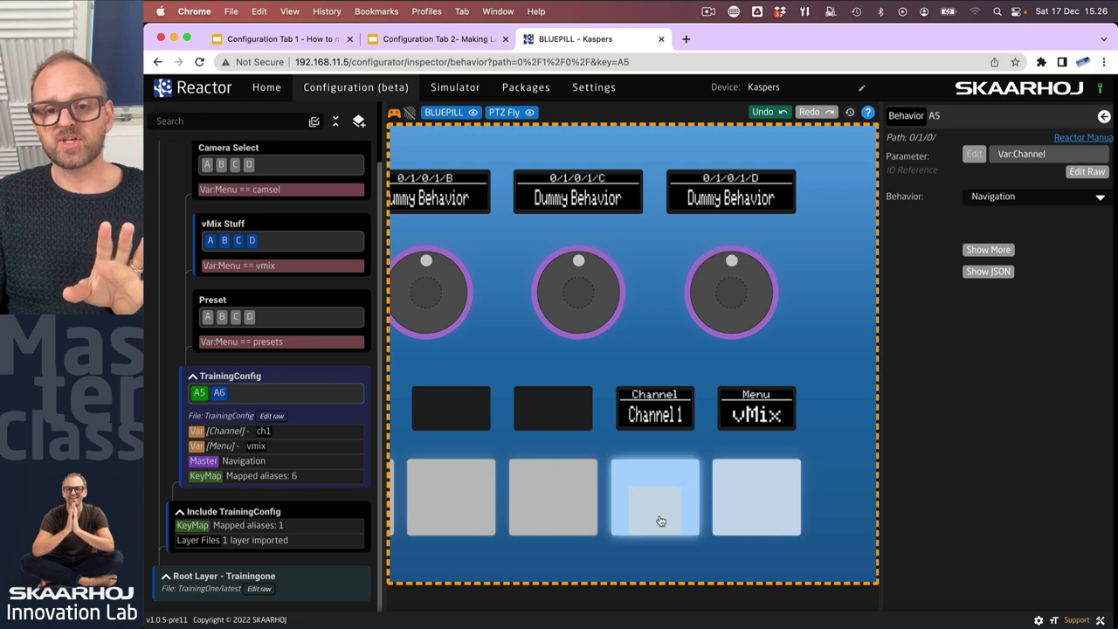
- Cycle the menu through Cam Select, Presets and vMix, then return Channel to Channel 1
left_click(756, 521)
left_click(757, 521)
left_click(757, 520)
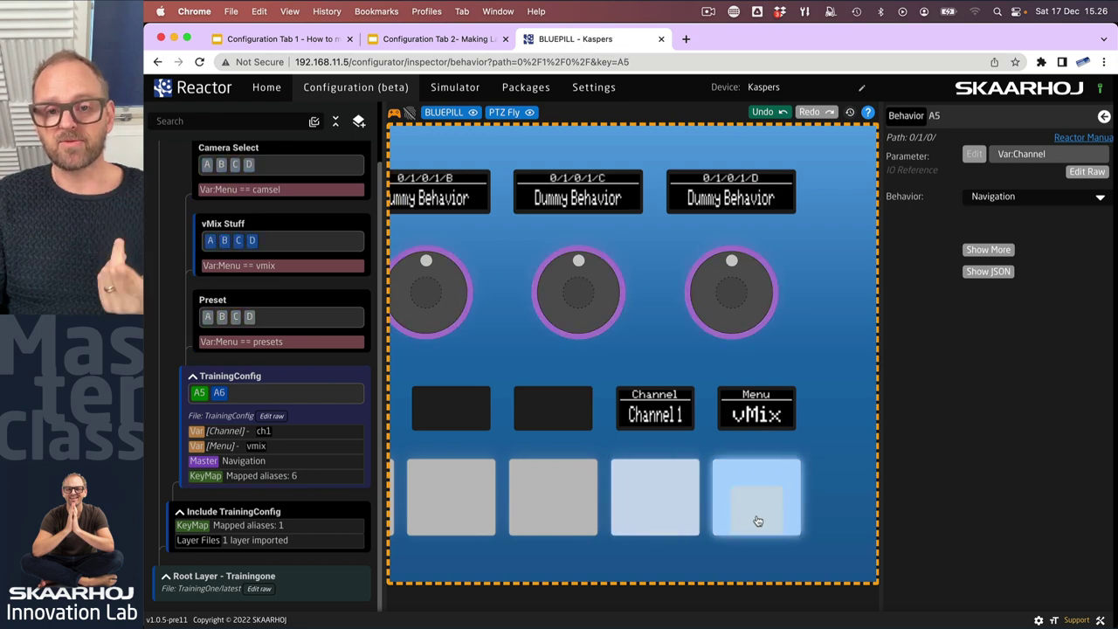
left_click(690, 498)
left_click(622, 499)
left_click(620, 499)
left_click(621, 499)
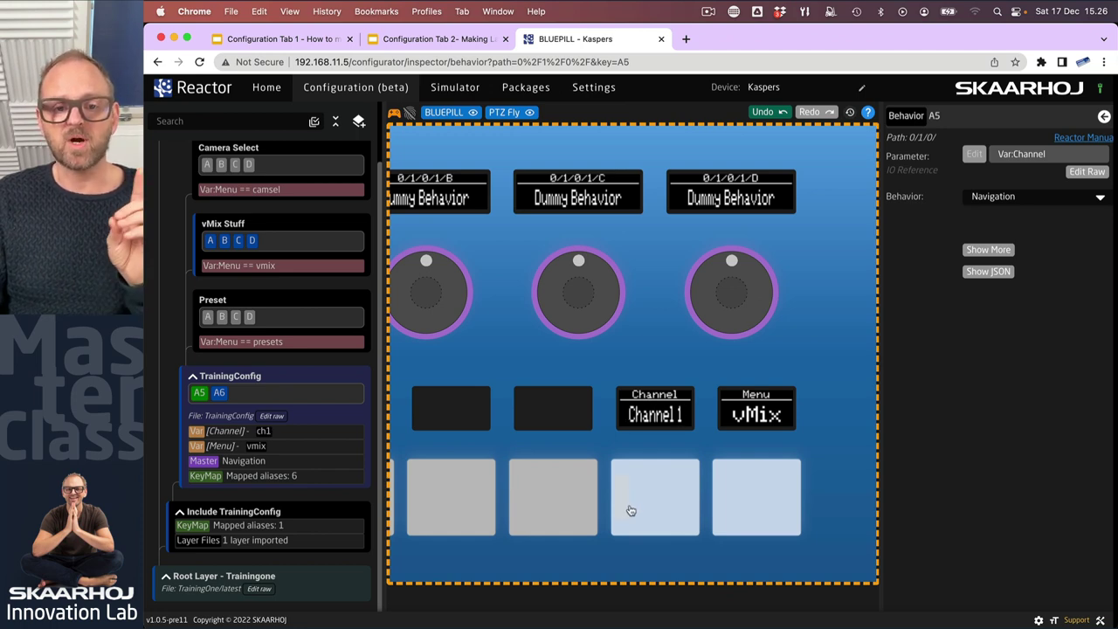
- Inspect the Navigation master's Left and cycle event handlers, then reopen A5's behaviour settings
left_click(238, 463)
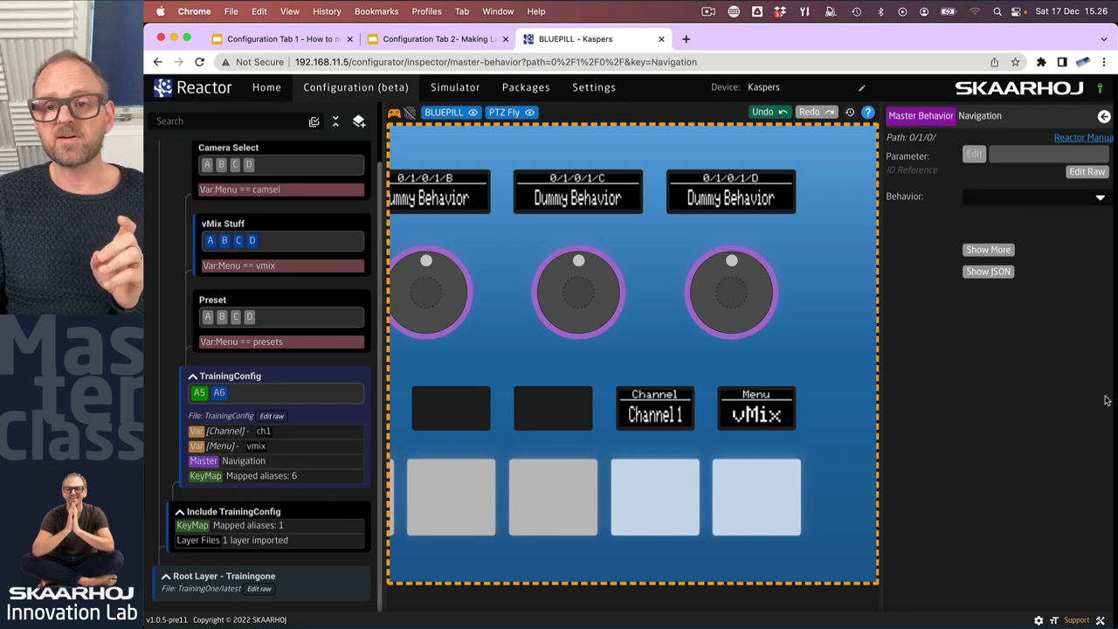
left_click(987, 250)
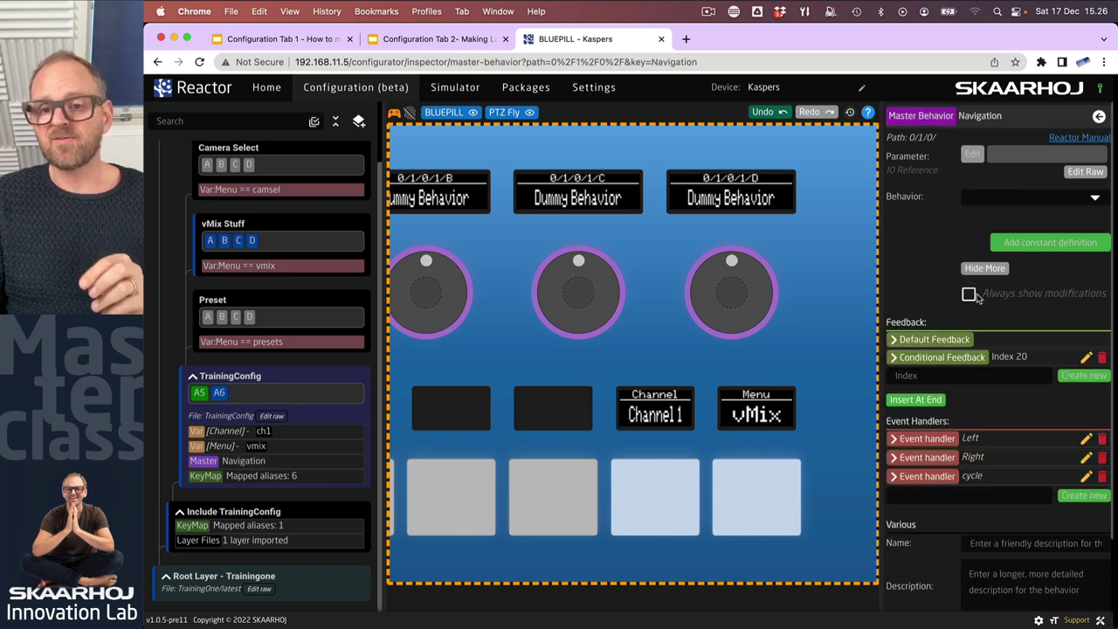
left_click(896, 439)
scroll(926, 516, "down", 3)
scroll(928, 489, "down", 2)
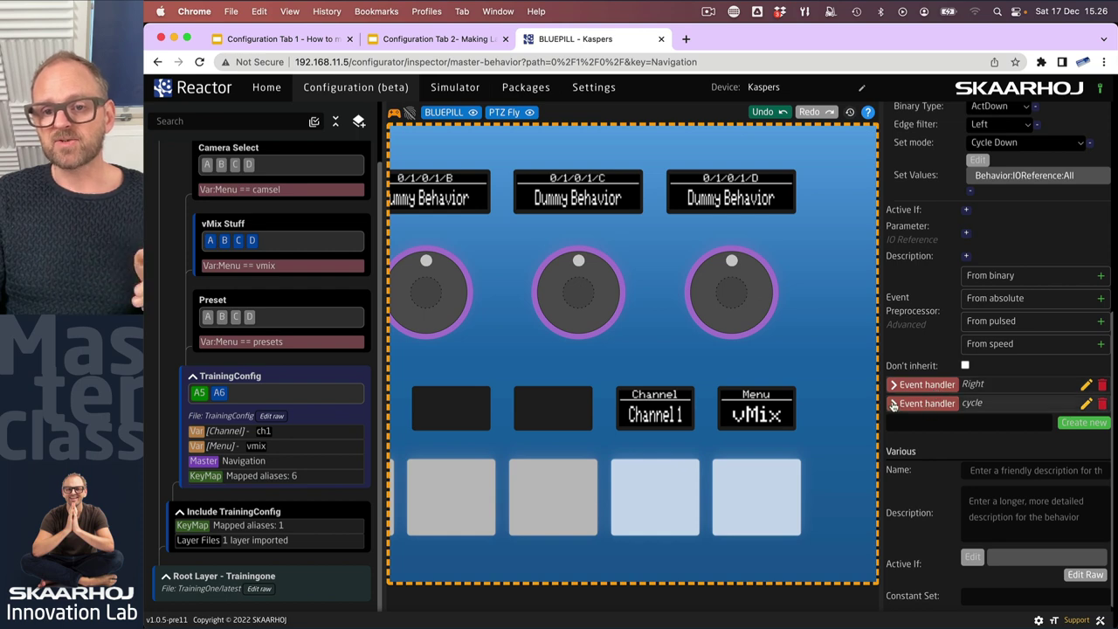
left_click(894, 405)
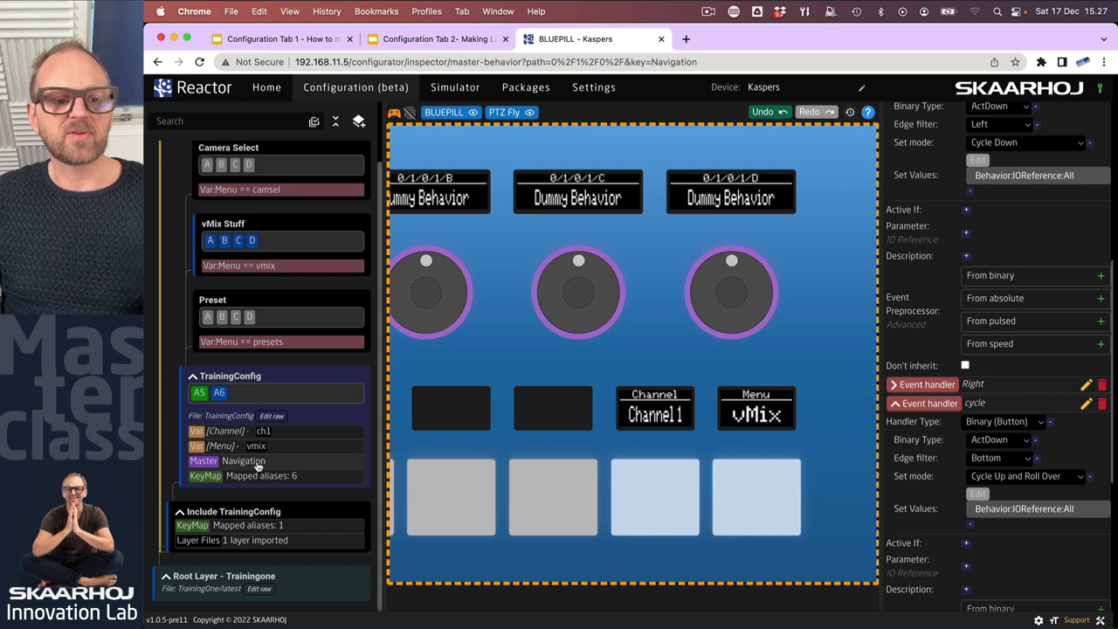
left_click(658, 522)
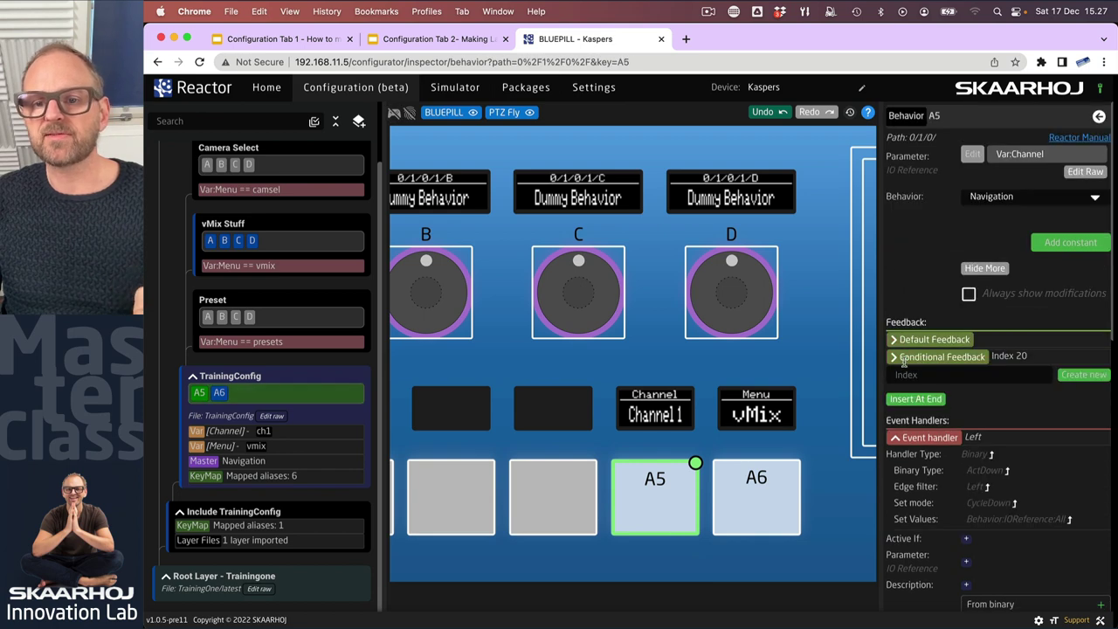
- Set A5's default feedback colour to PINK
left_click(895, 341)
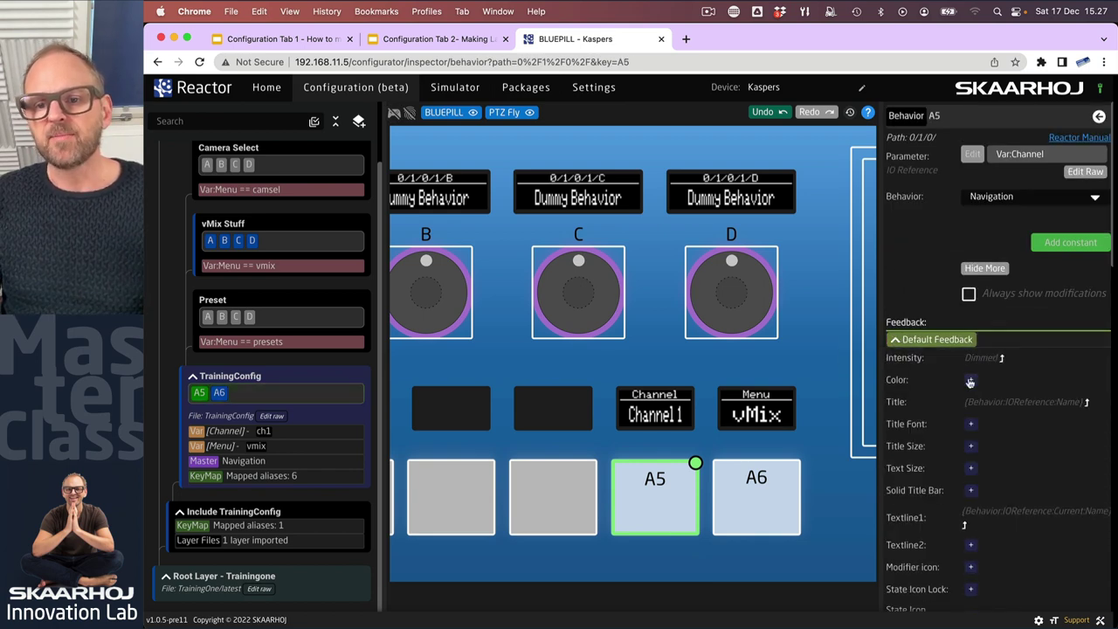
left_click(986, 385)
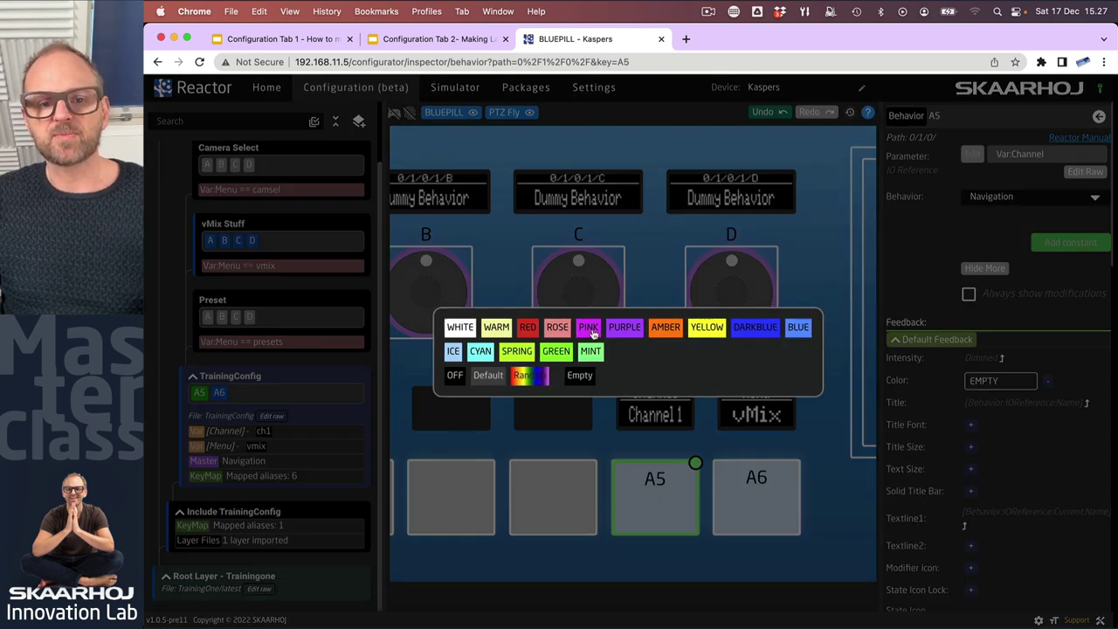
left_click(591, 331)
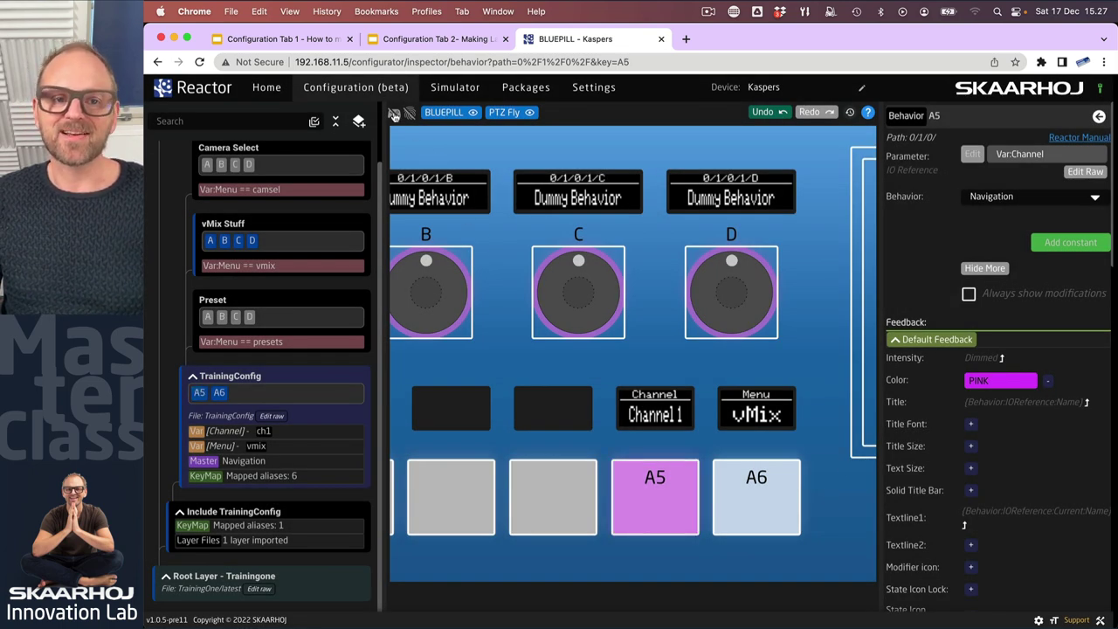
- Test A5 stepping Channel and A6 switching the menu to Cam Select
left_click(658, 524)
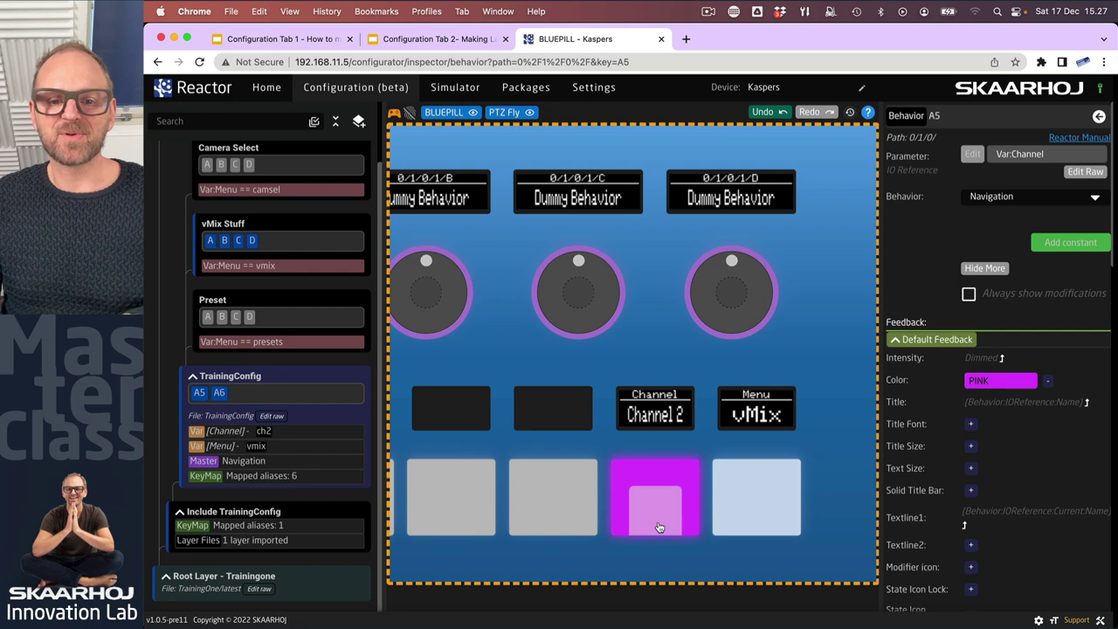
left_click(614, 502)
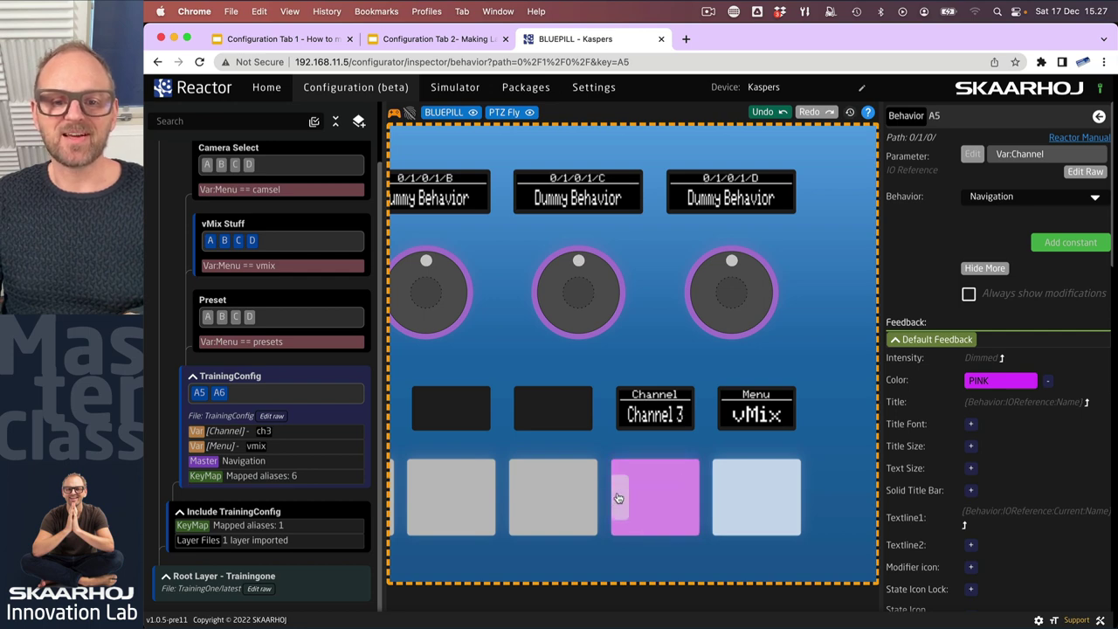
left_click(745, 519)
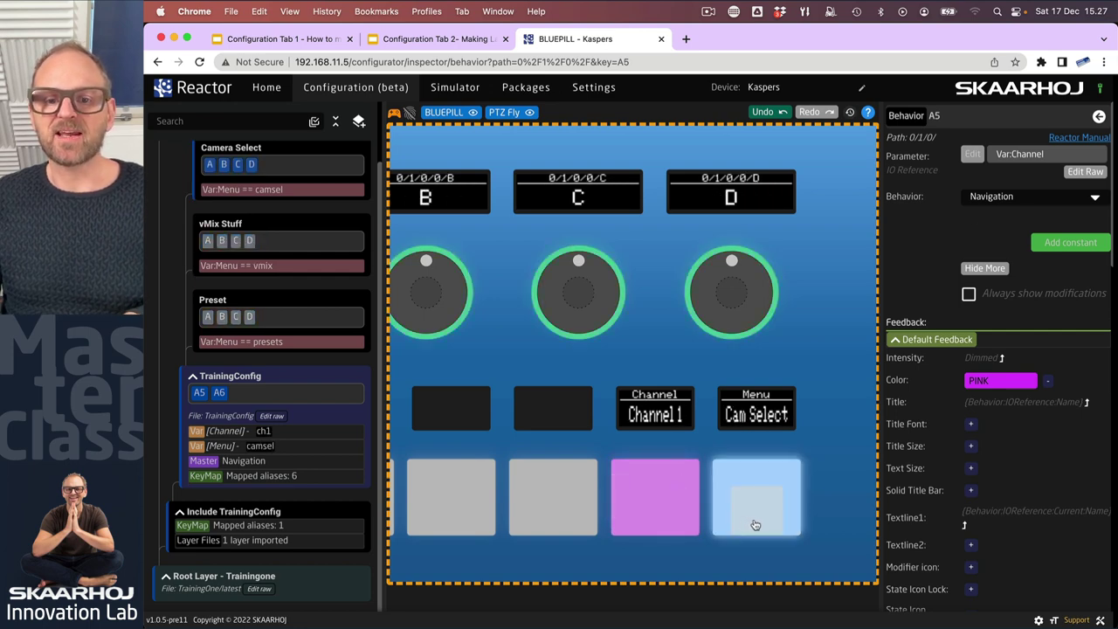
left_click(1091, 196)
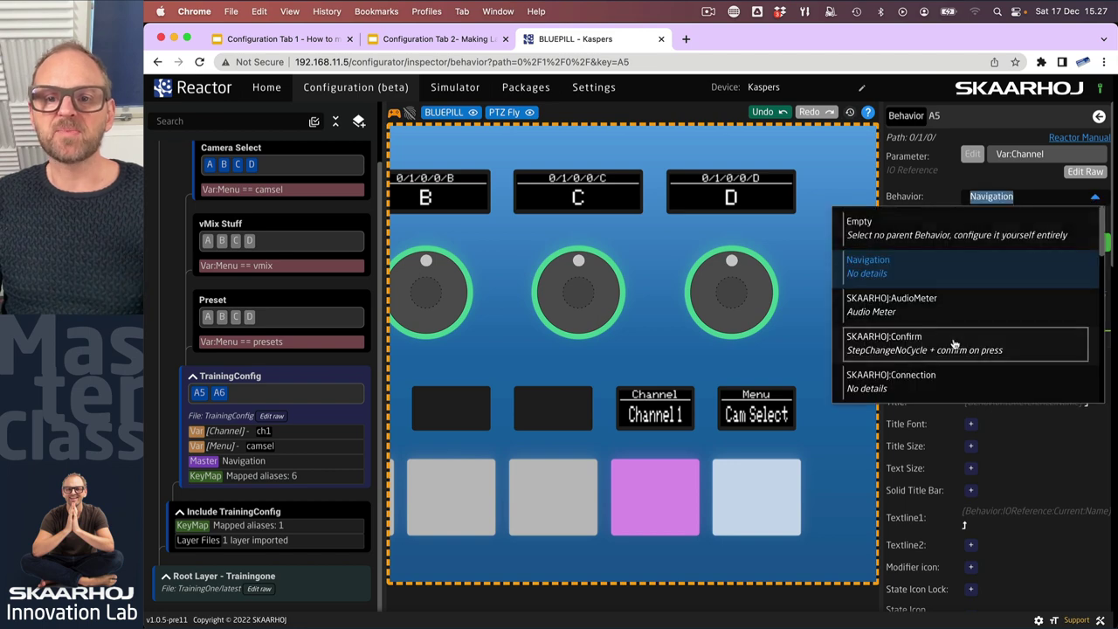
scroll(987, 341, "down", 10)
scroll(956, 343, "down", 1)
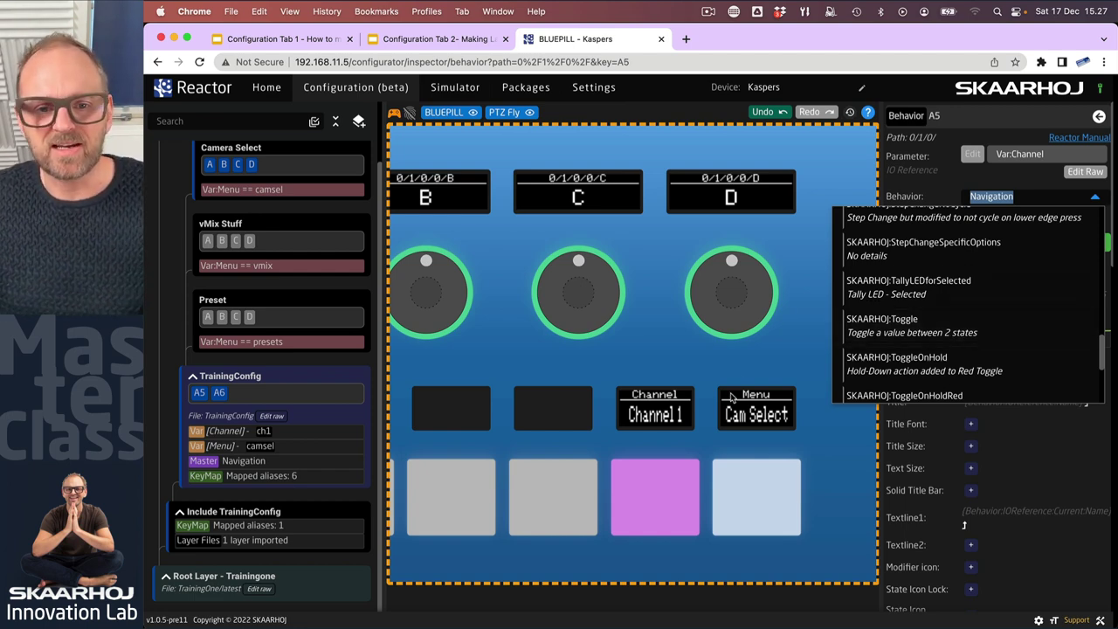
left_click(763, 366)
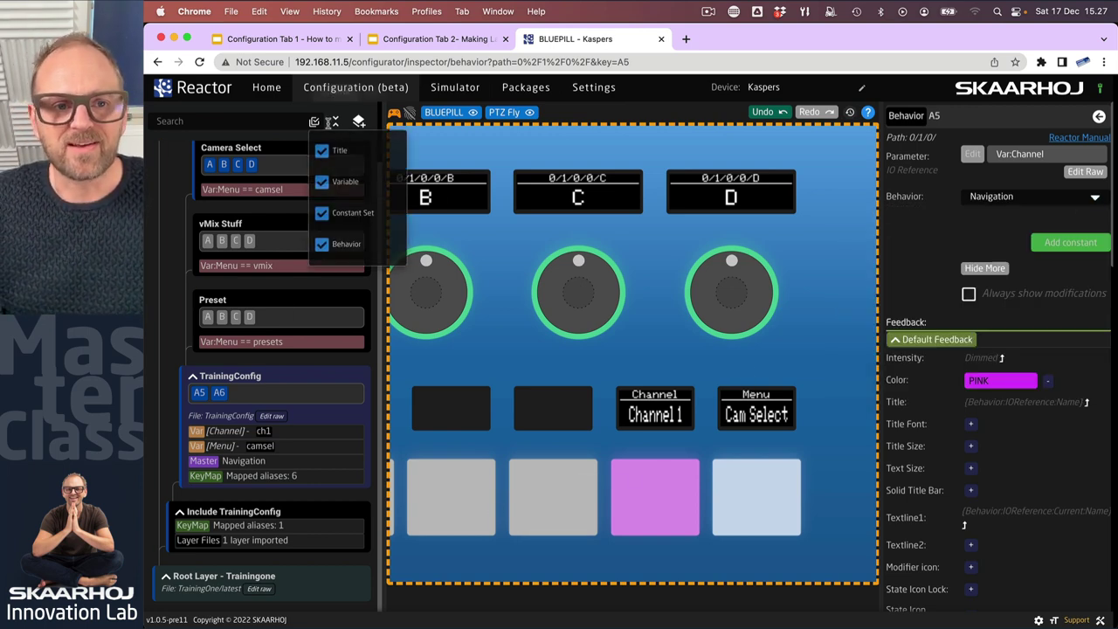
- Create key A4 with a StepChange behaviour on the Var:Channel parameter
left_click(391, 116)
left_click(546, 507)
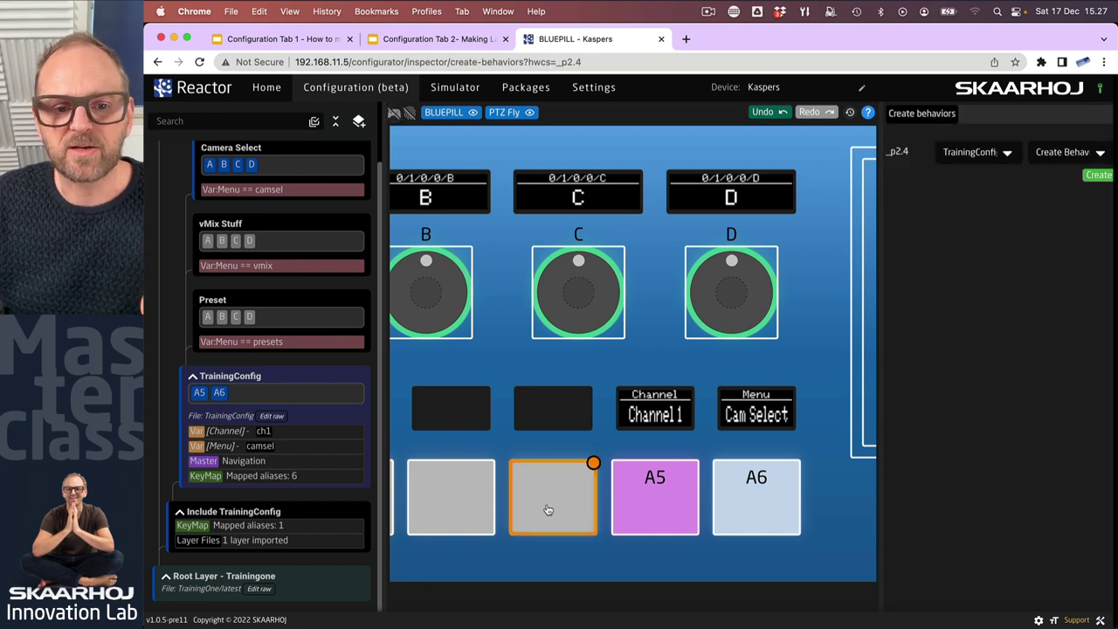
left_click(1095, 175)
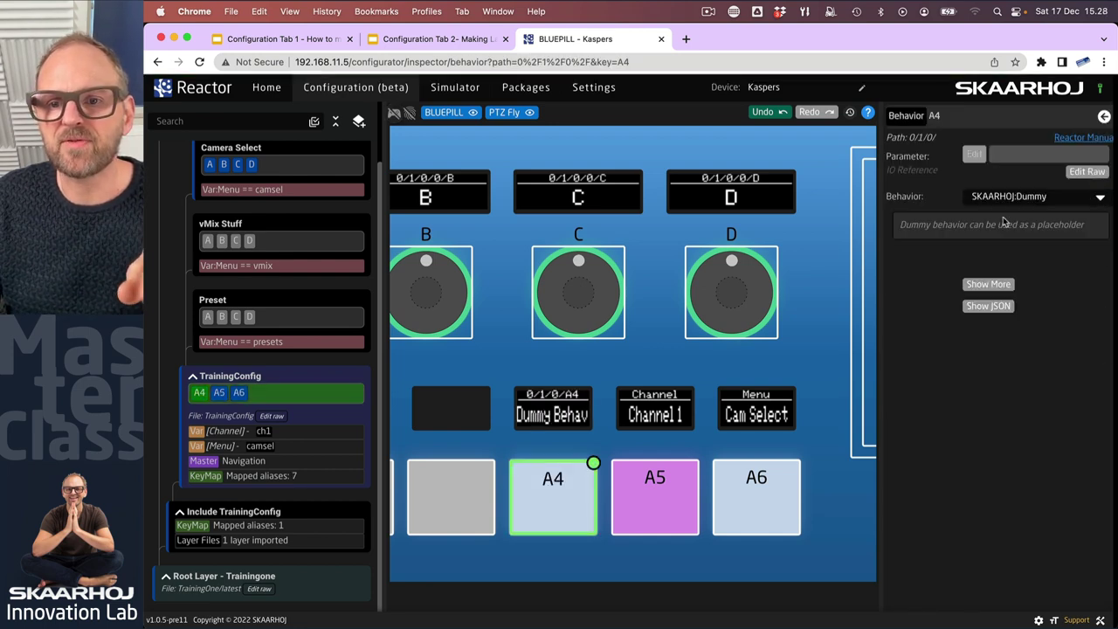
left_click(1002, 196)
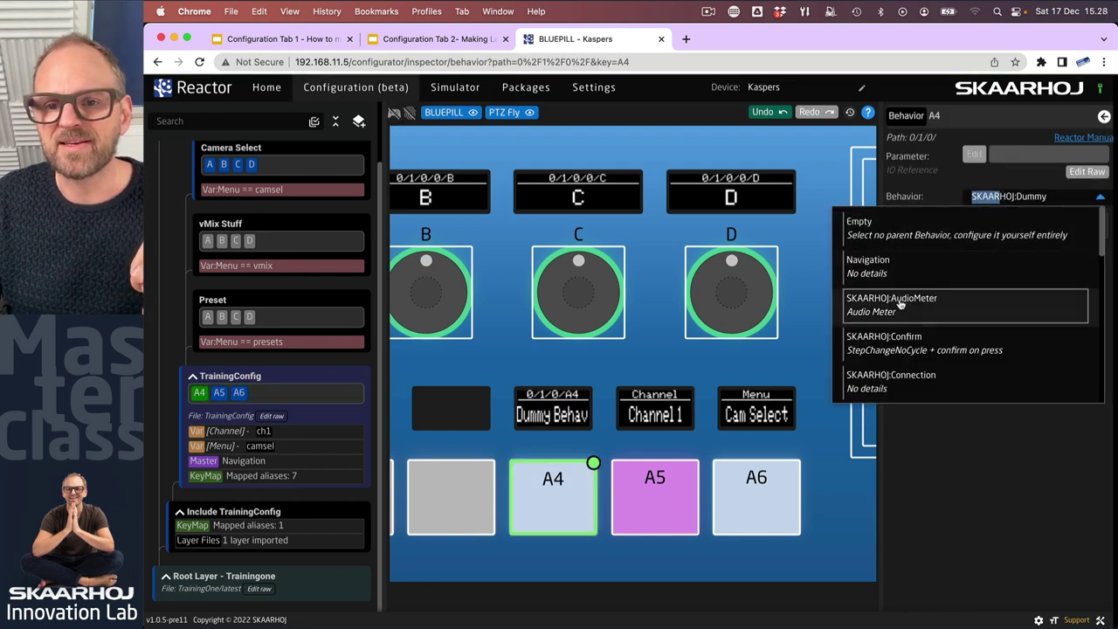
scroll(901, 349, "down", 1)
left_click(900, 384)
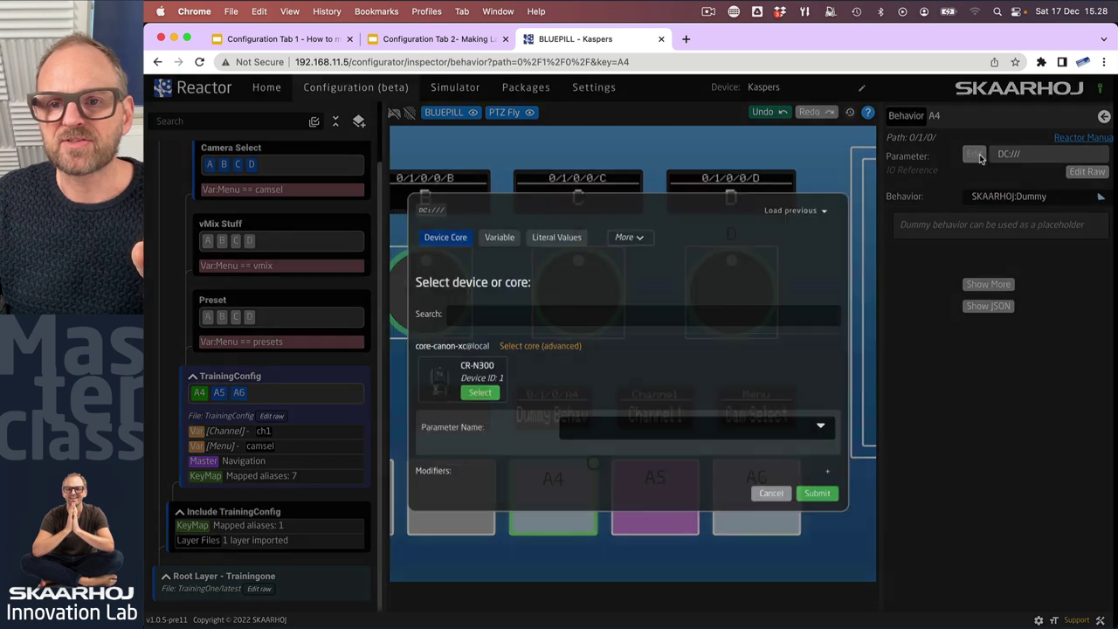
left_click(603, 363)
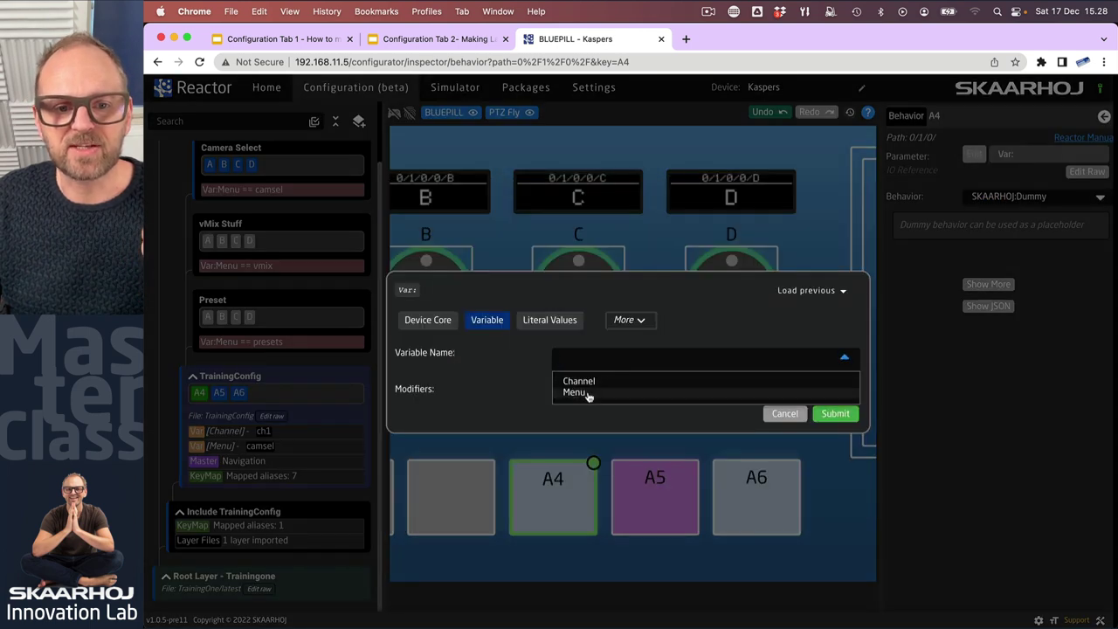
left_click(587, 386)
left_click(826, 412)
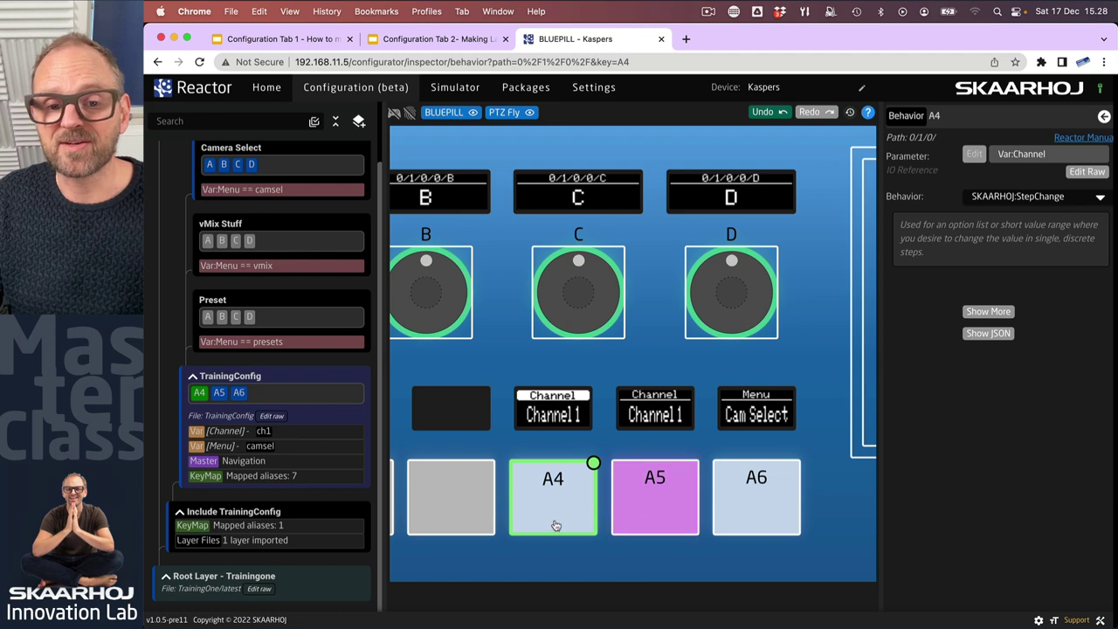
- In test mode, step Channel up to 4, down to 1, then wrap to 4
left_click(395, 113)
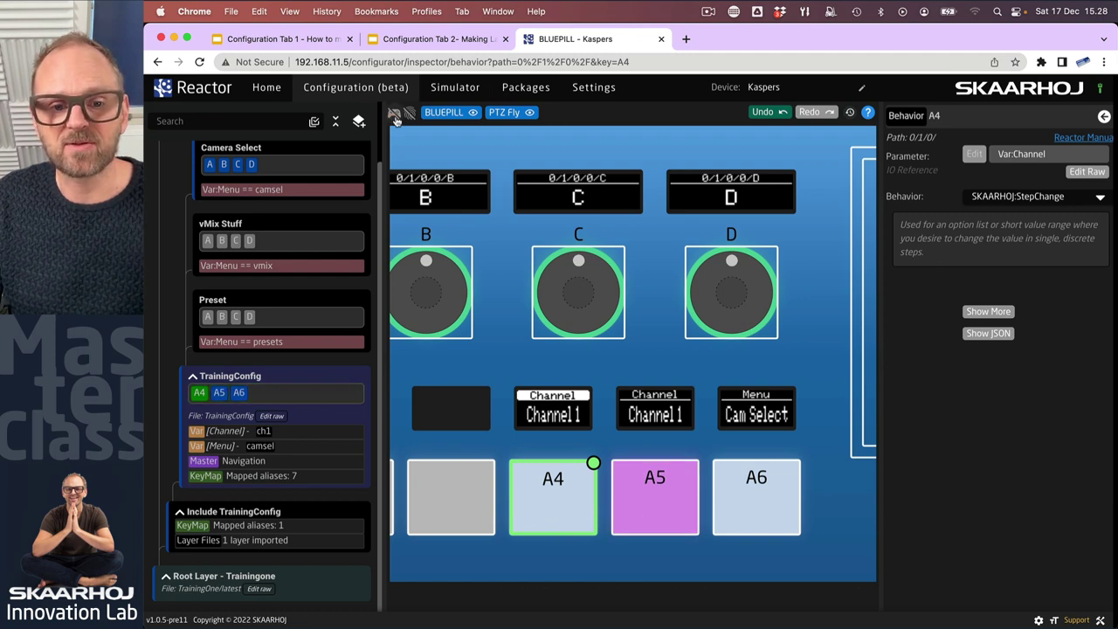
left_click(558, 532)
left_click(558, 532)
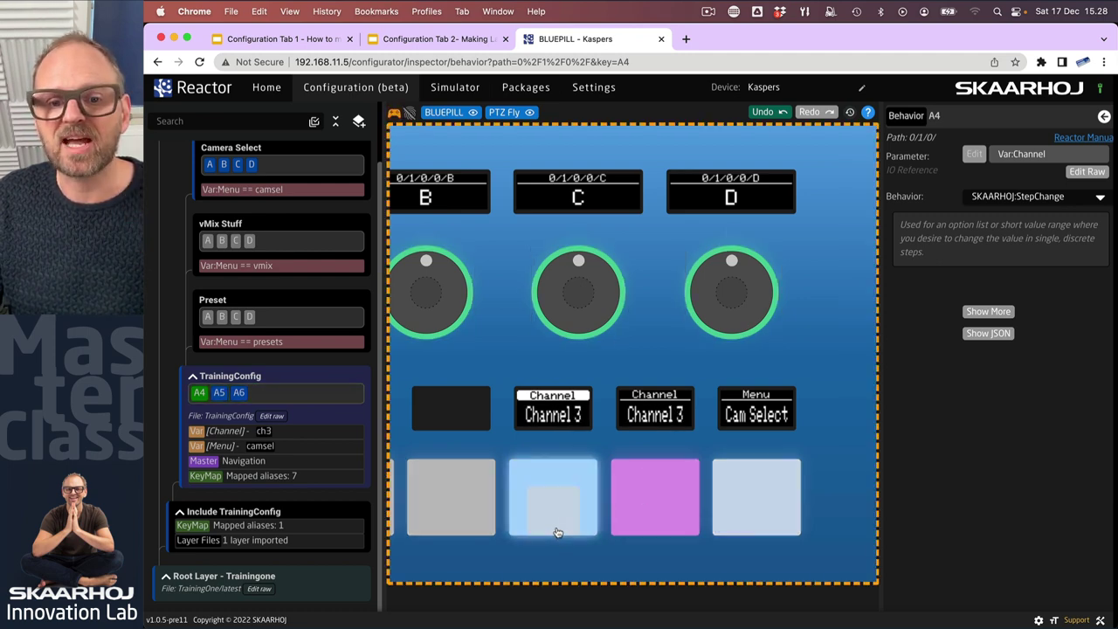
left_click(556, 529)
left_click(521, 502)
left_click(520, 501)
left_click(521, 502)
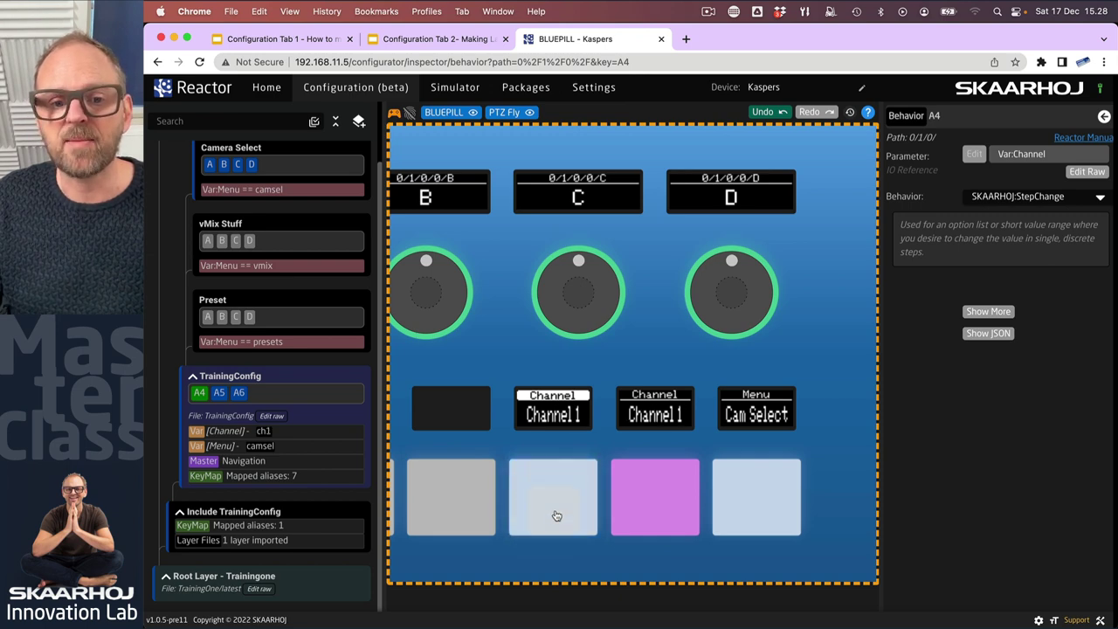
left_click(554, 516)
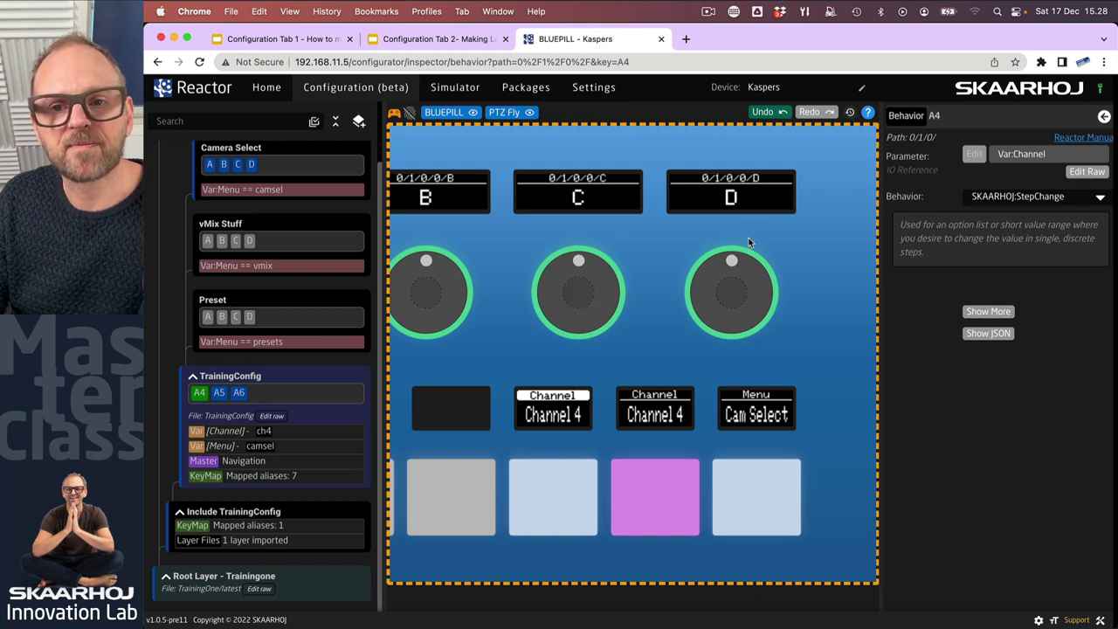
- Set encoder C's behaviour to Empty with Var:Channel as parameter, then reset Channel to 1
left_click(225, 168)
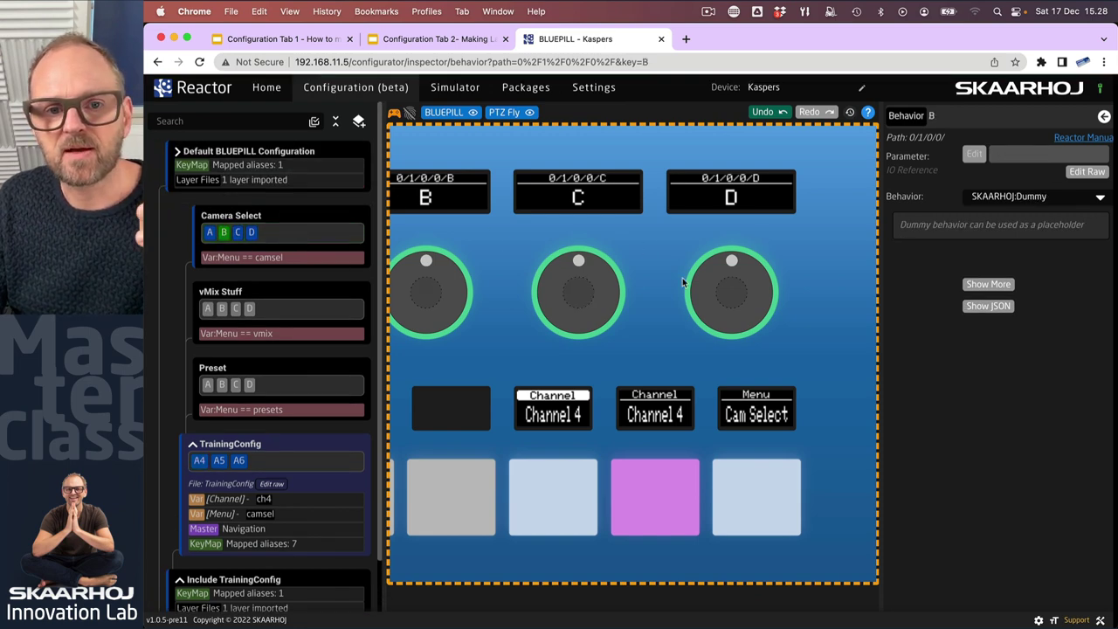
left_click(238, 231)
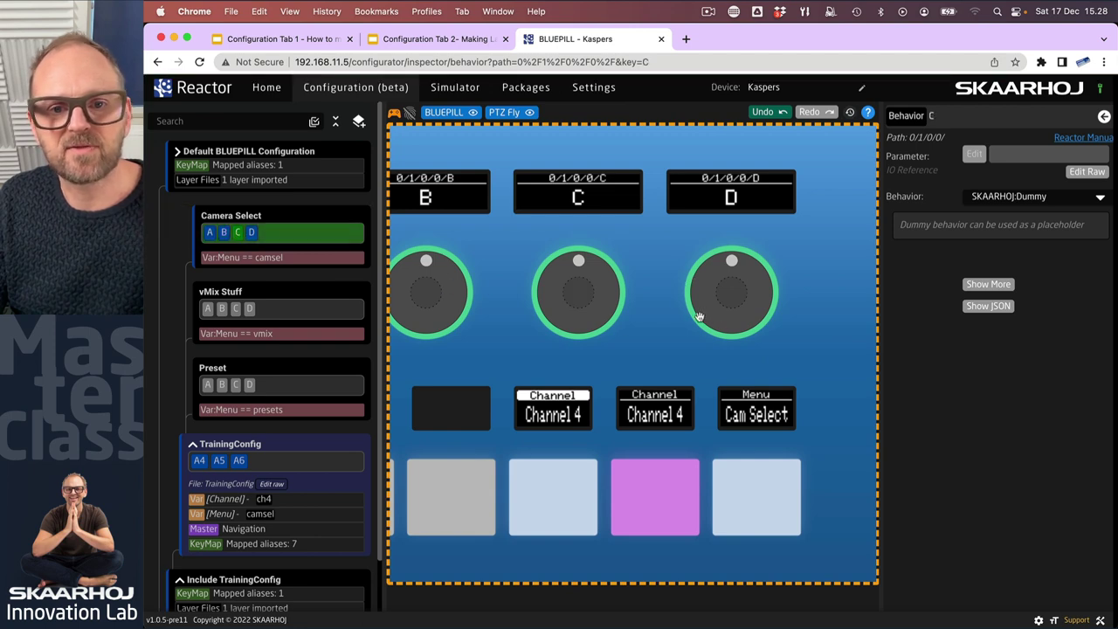
left_click(1074, 197)
left_click(900, 226)
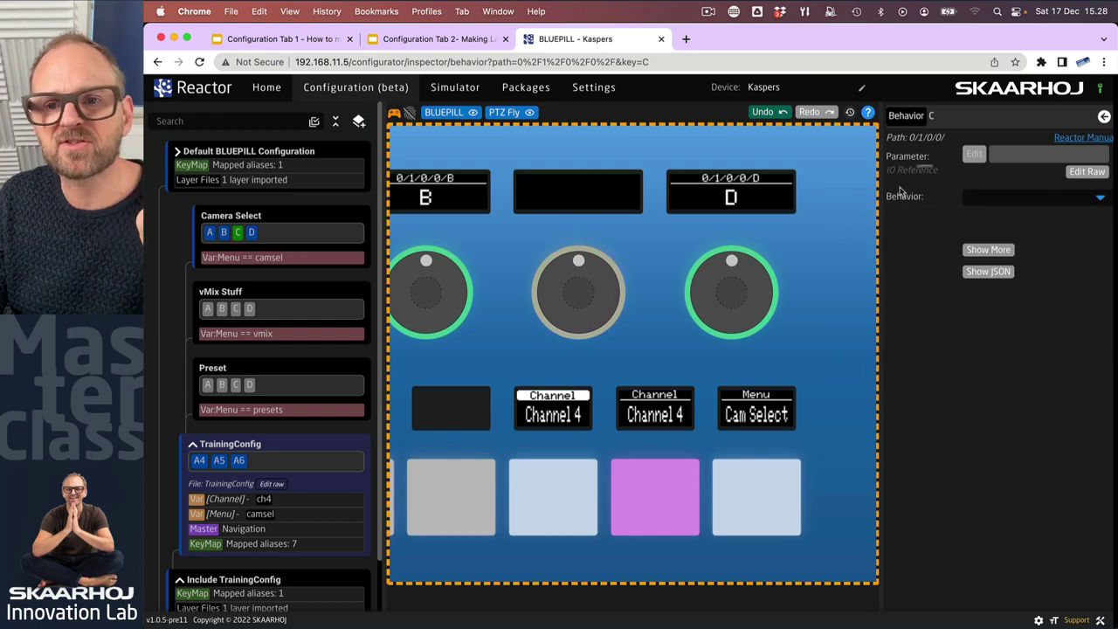
left_click(974, 154)
left_click(496, 231)
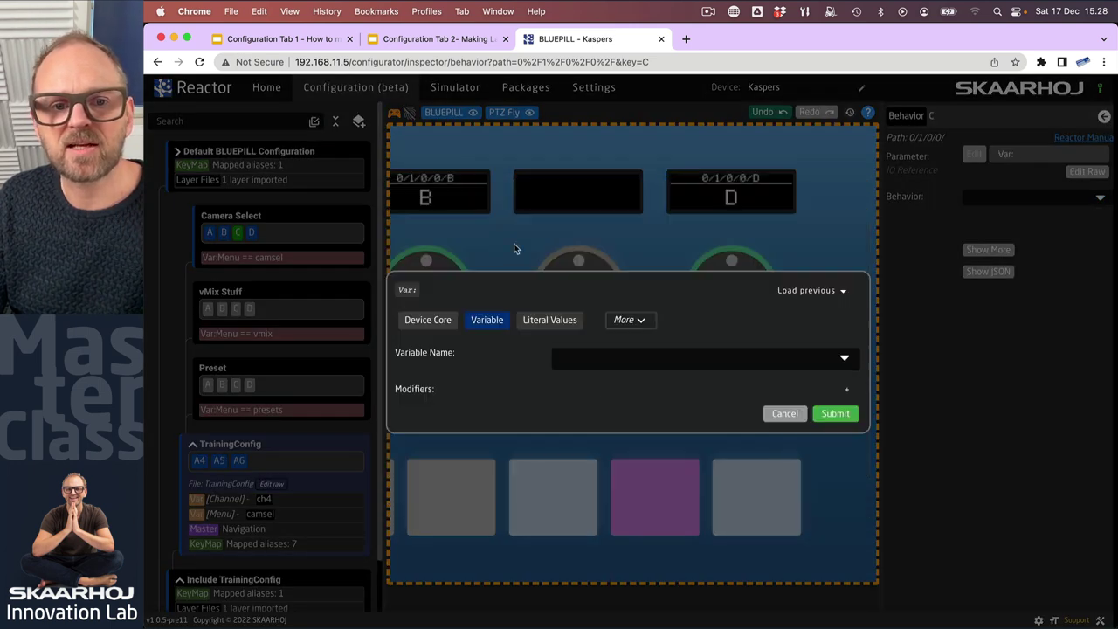
left_click(617, 358)
left_click(579, 382)
left_click(836, 413)
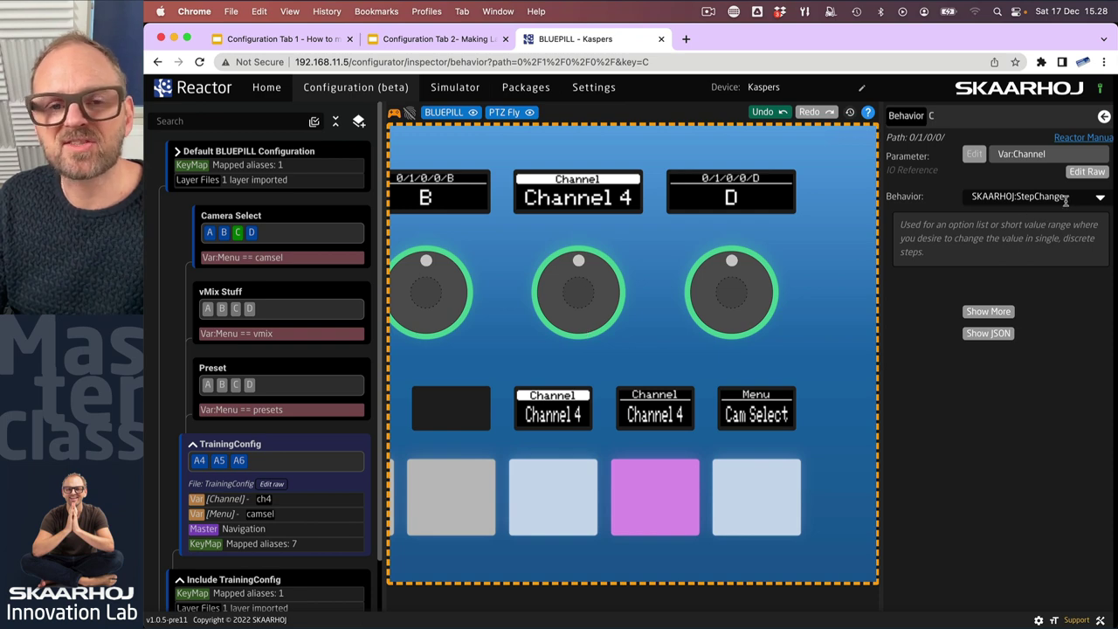
left_click(556, 522)
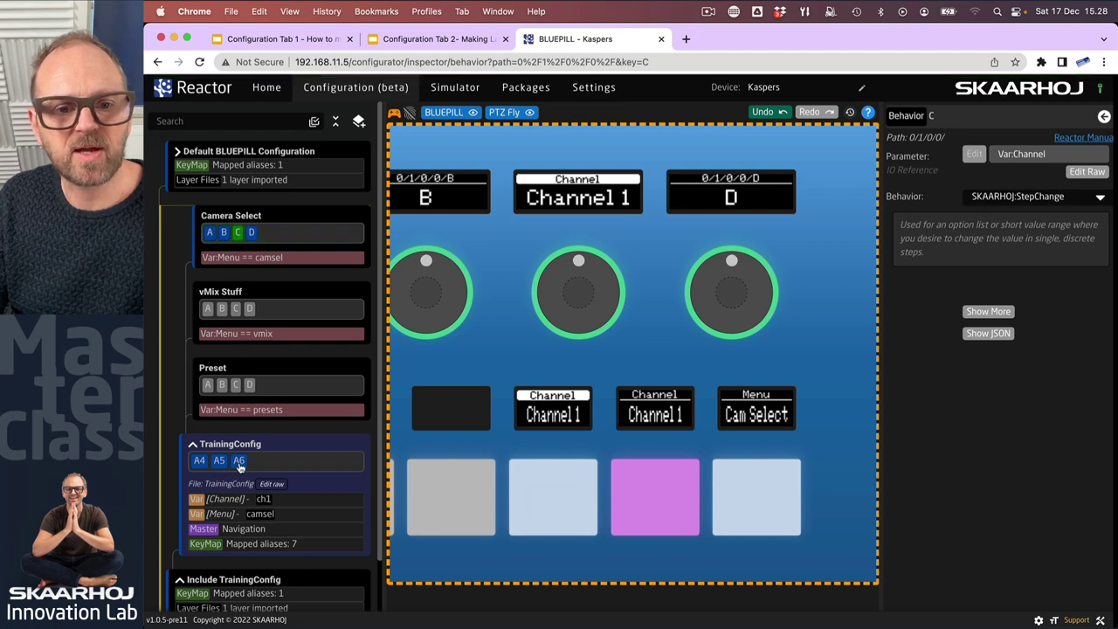
- Turn encoder C to step Channel up to ch4, showing Channel 4
left_click(201, 467)
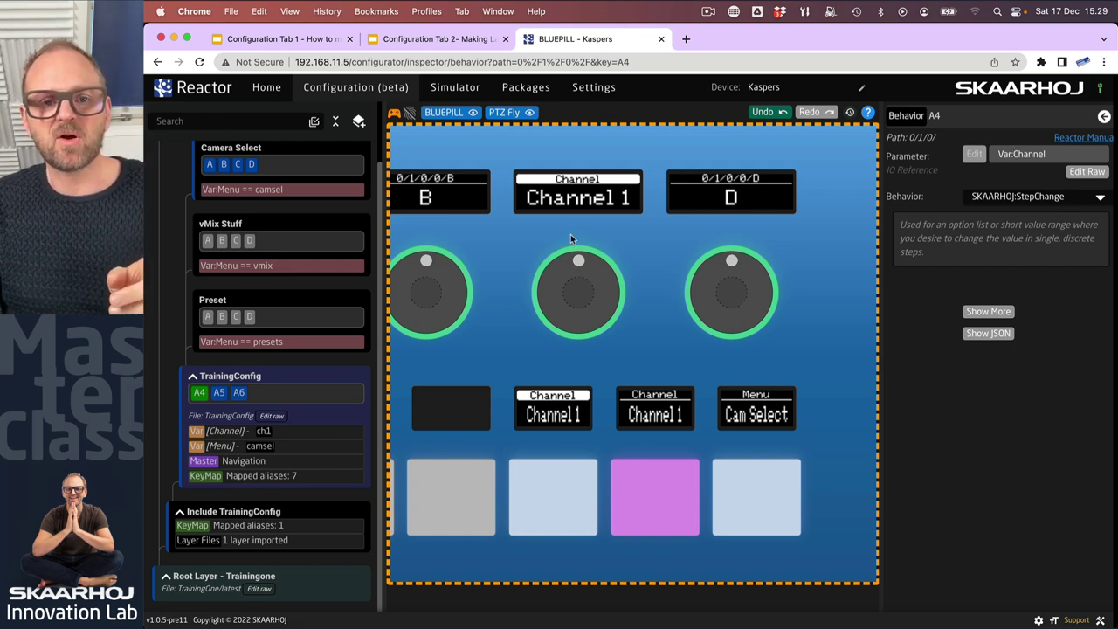
left_click_drag(560, 267, 604, 276)
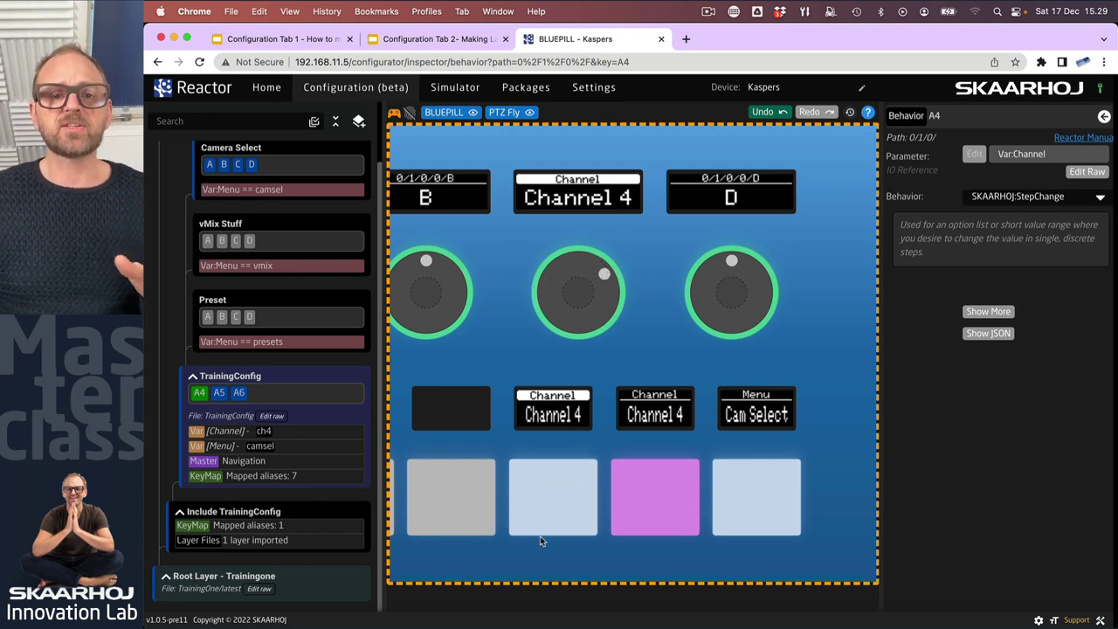